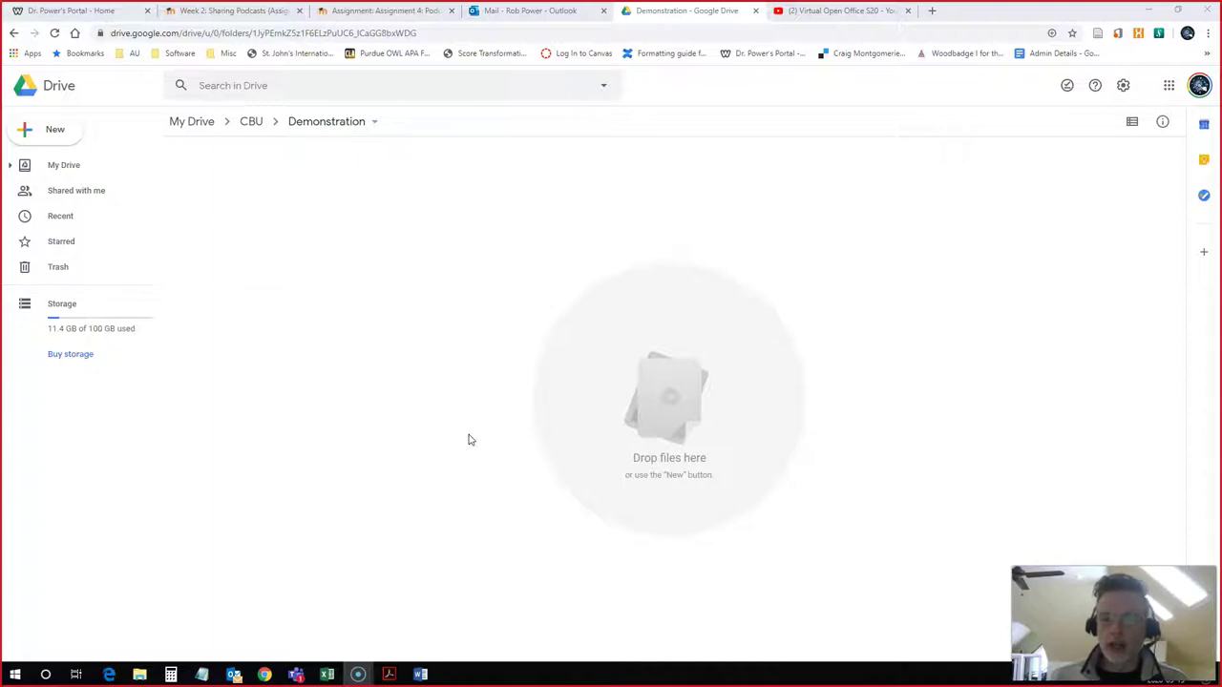
click(450, 424)
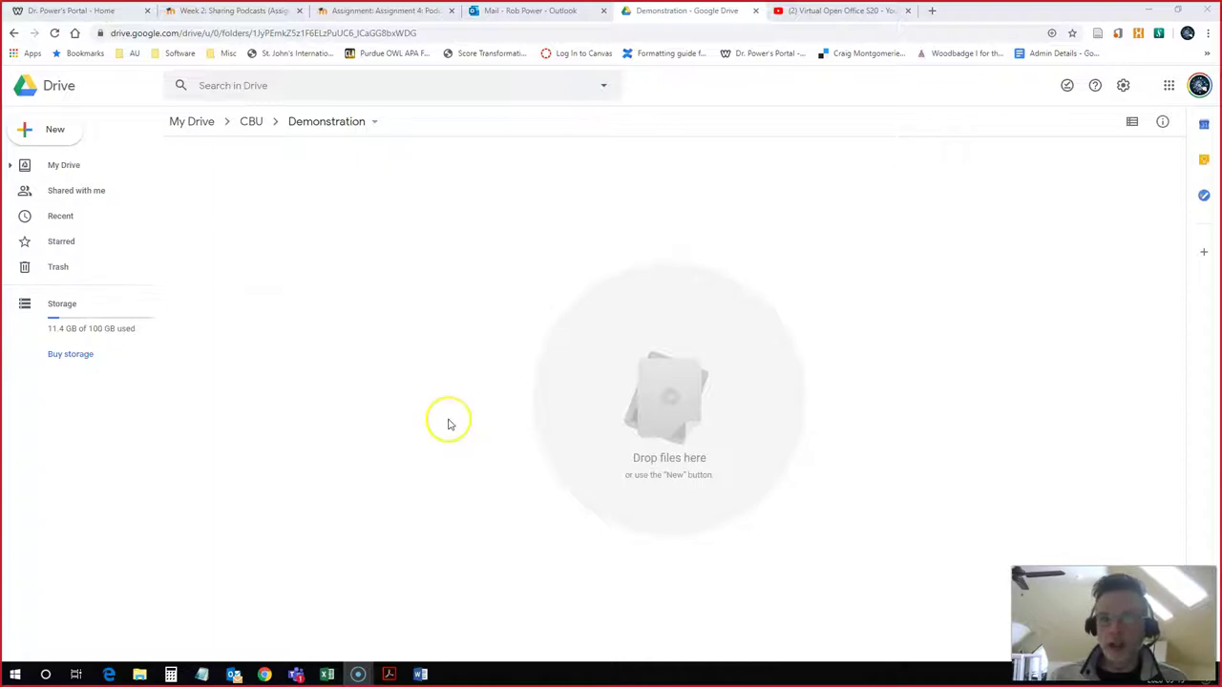
click(451, 411)
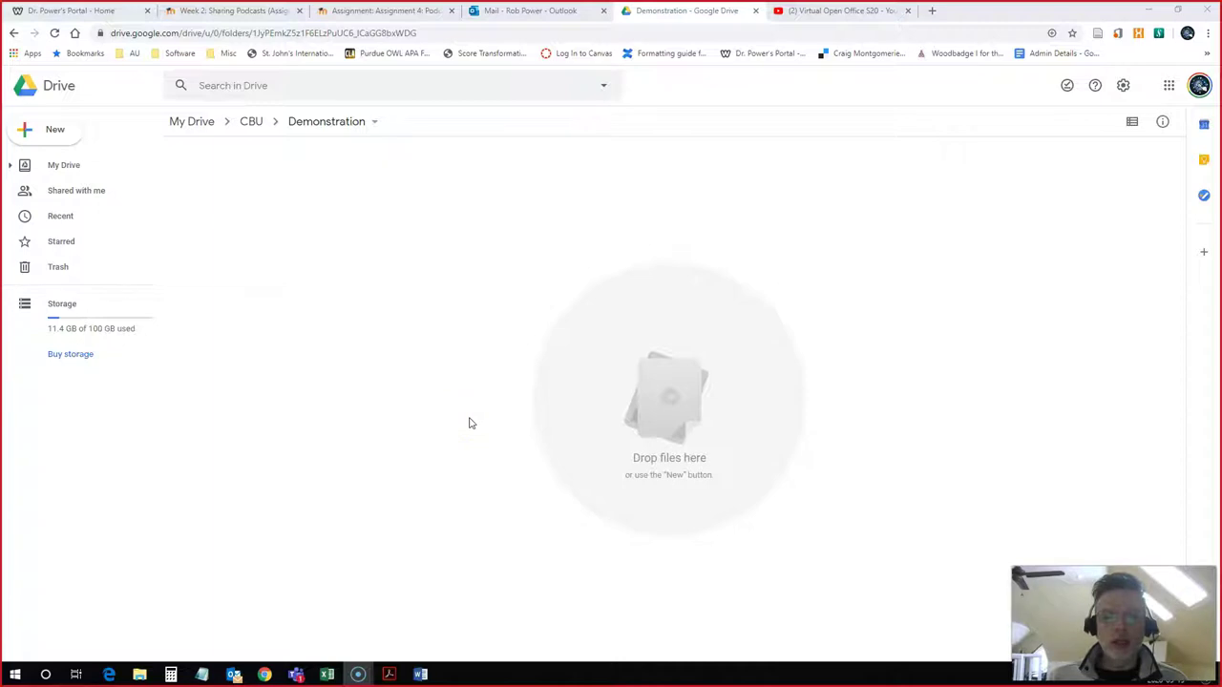
click(429, 417)
Create a new blank Google Form in the Demonstration folder
click(52, 125)
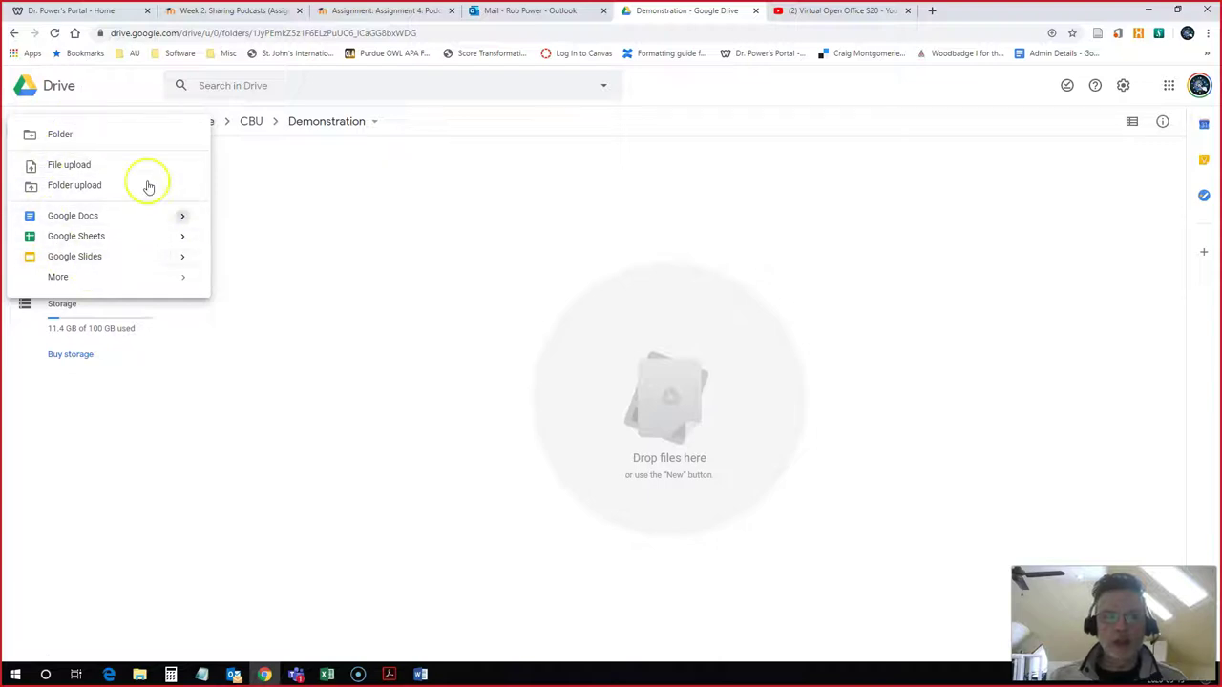
mouse_move(65, 287)
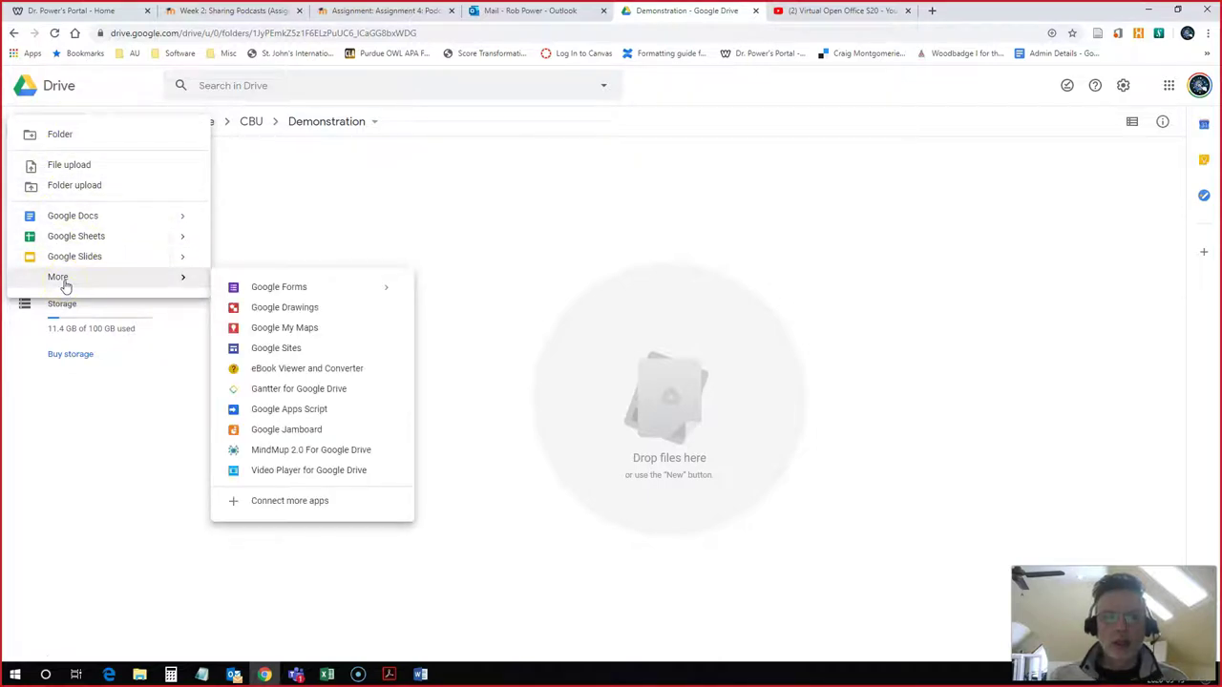
click(274, 295)
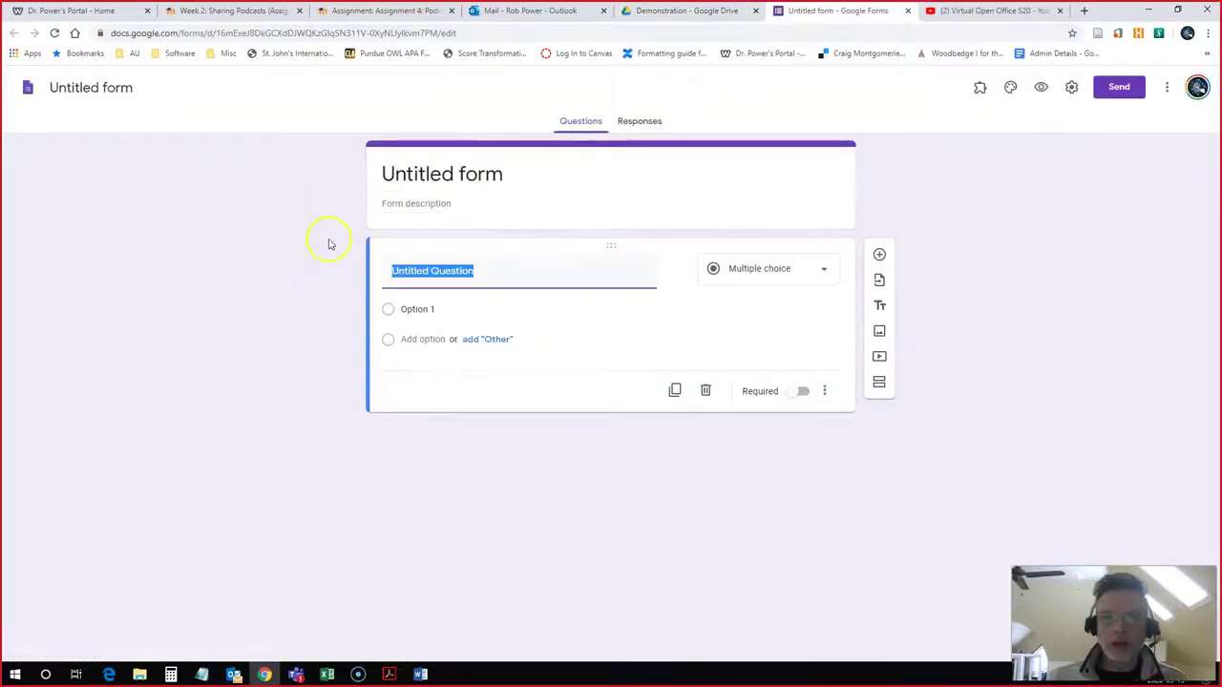
Title the form "Participation Self-Evaluation (DEMO)" and apply the same title as its file name
click(445, 170)
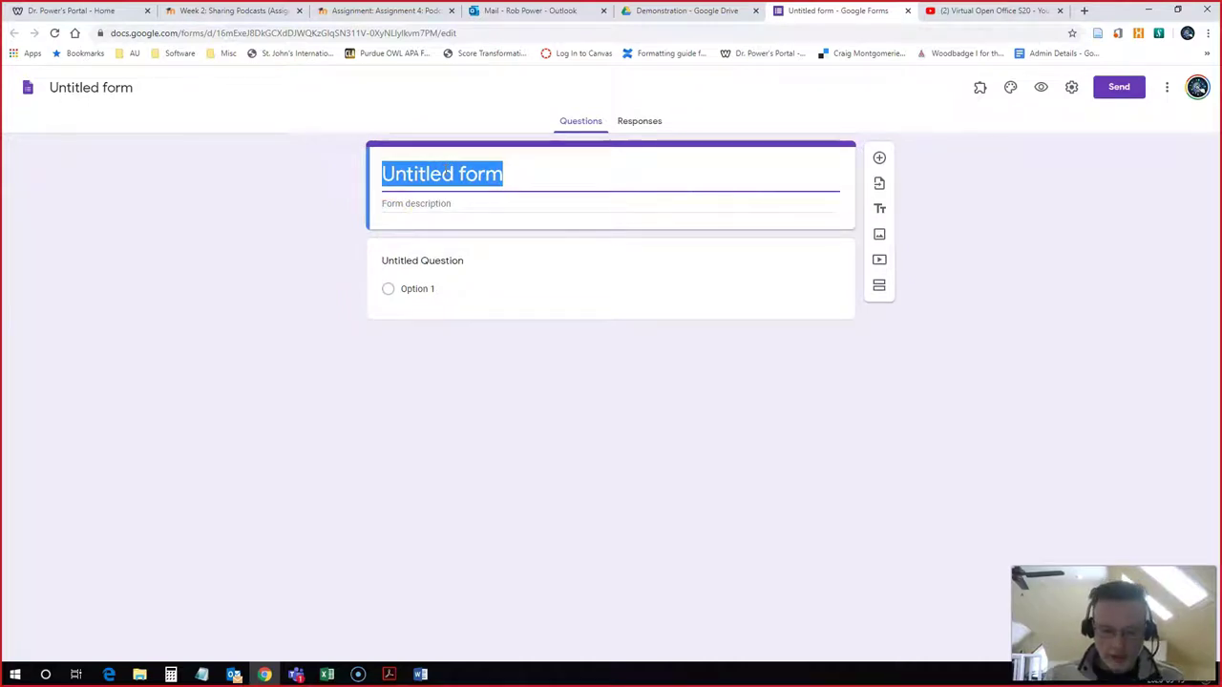
text(Participation )
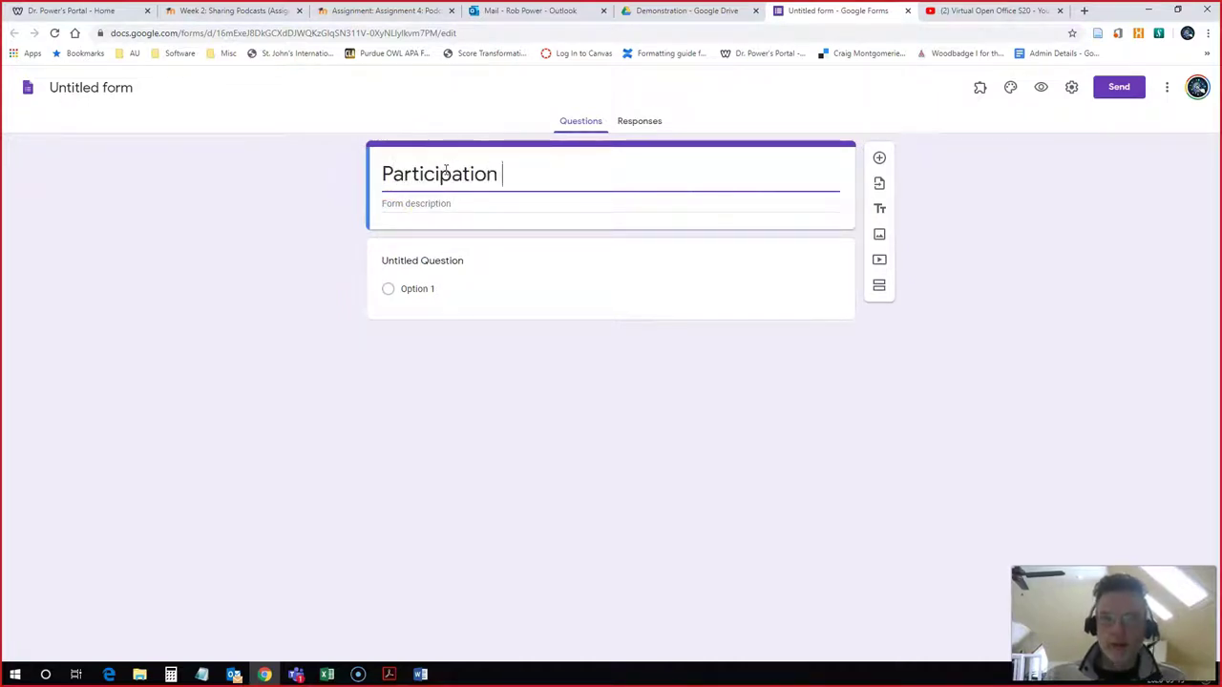
text(Self-Eva)
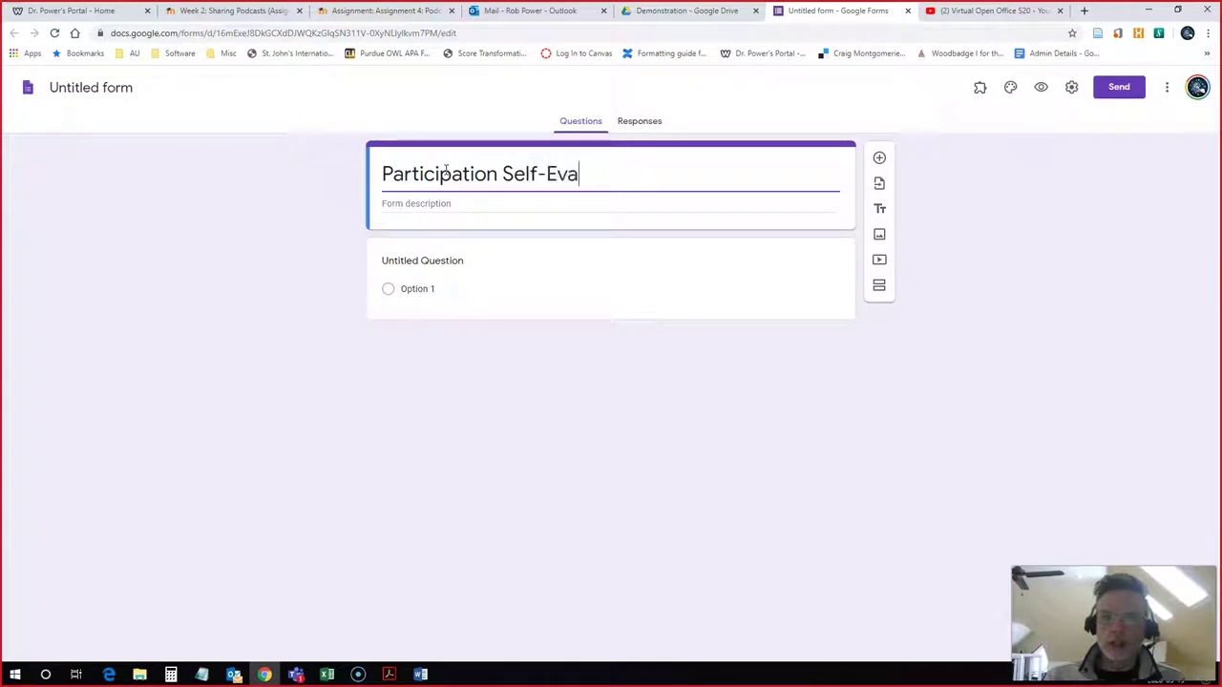
text(l)
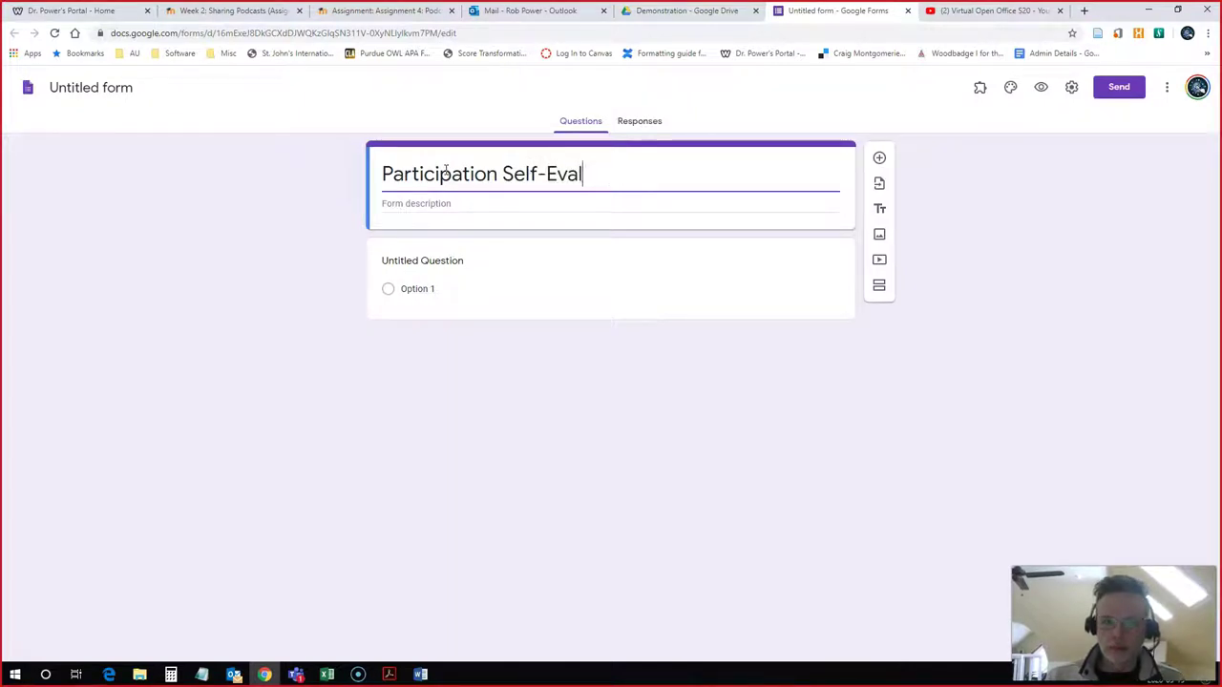
text(uatuation (DEMO)
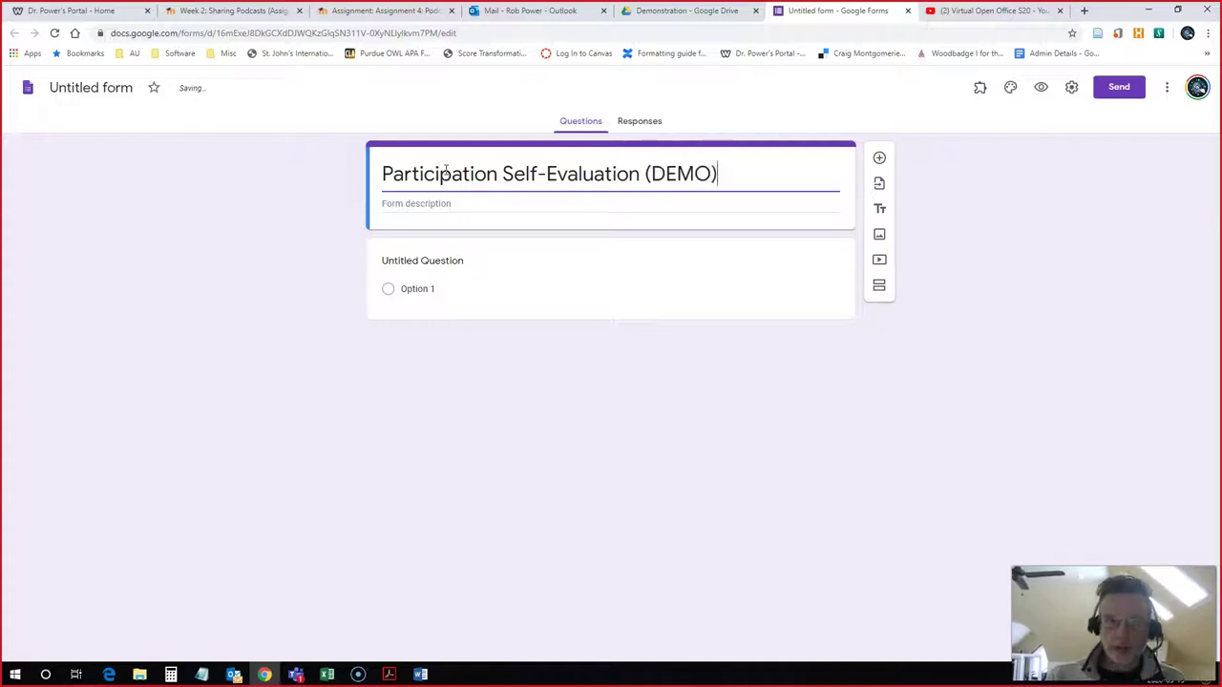
click(419, 203)
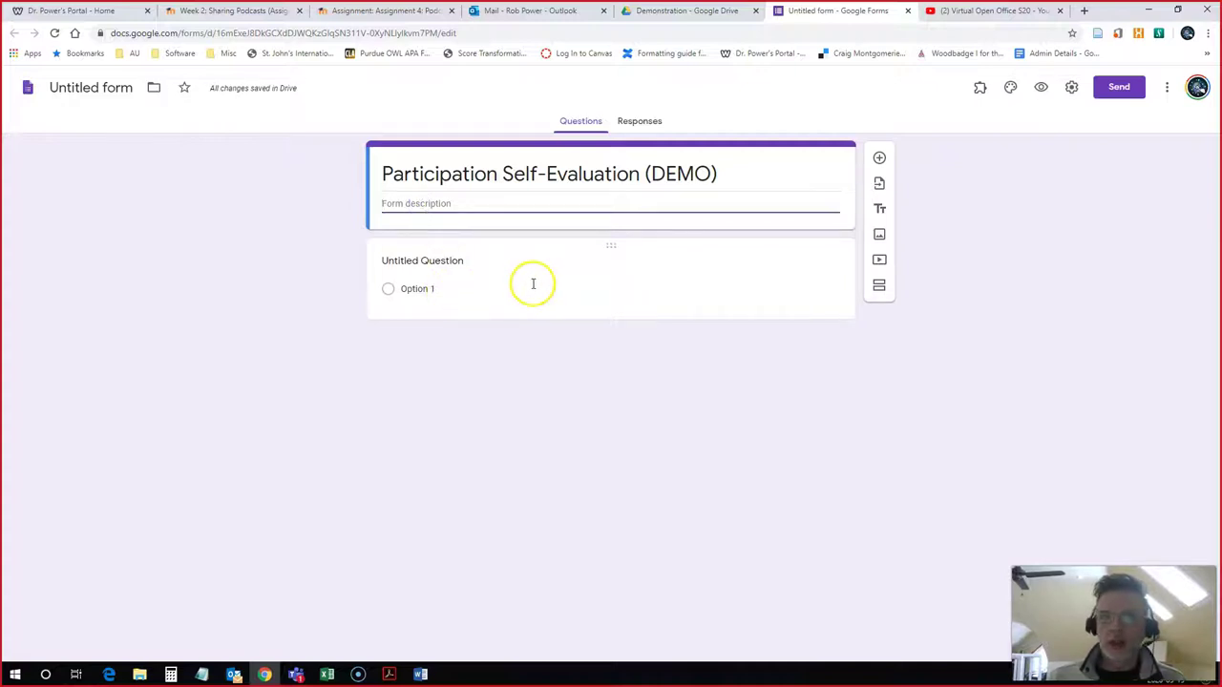
click(92, 79)
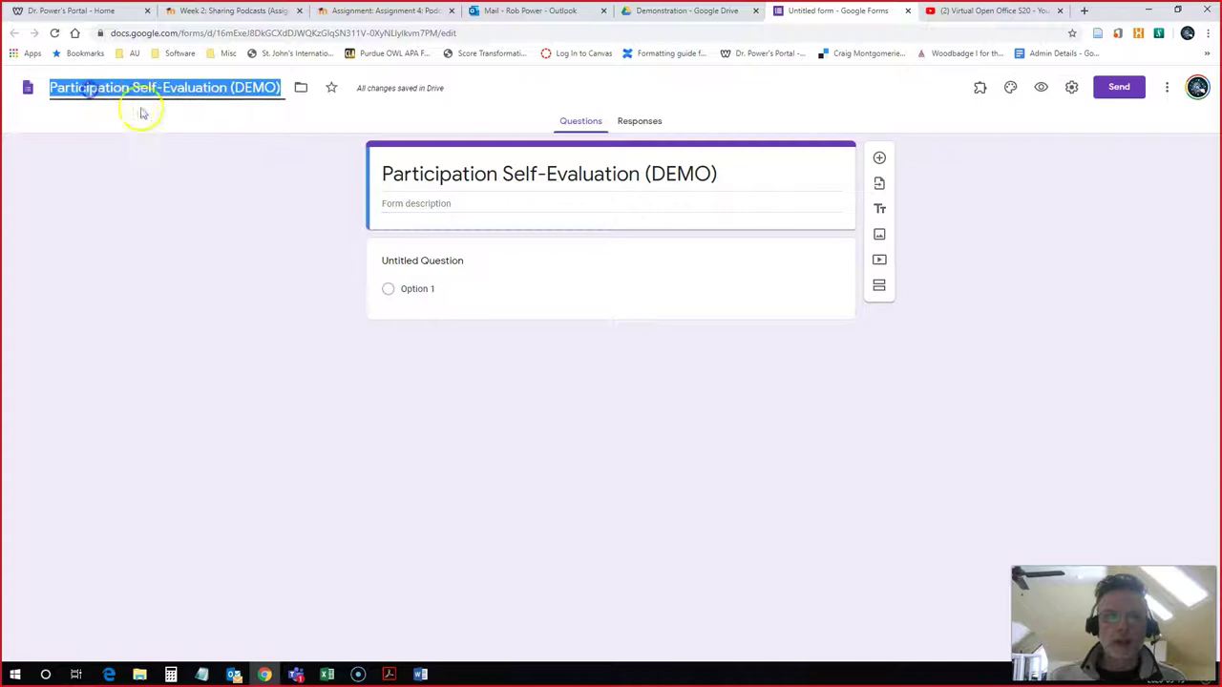
Turn the untitled question into a required short-answer question named "First Name" and add a second required one named "Last Name"
click(550, 282)
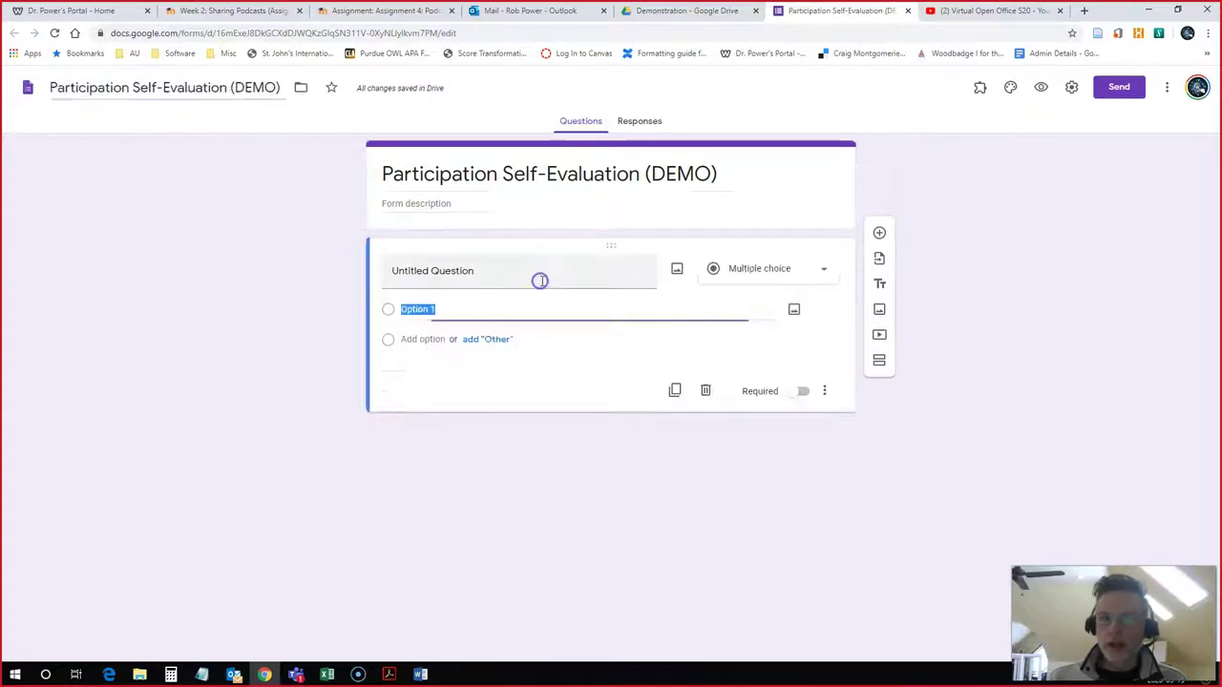
click(823, 272)
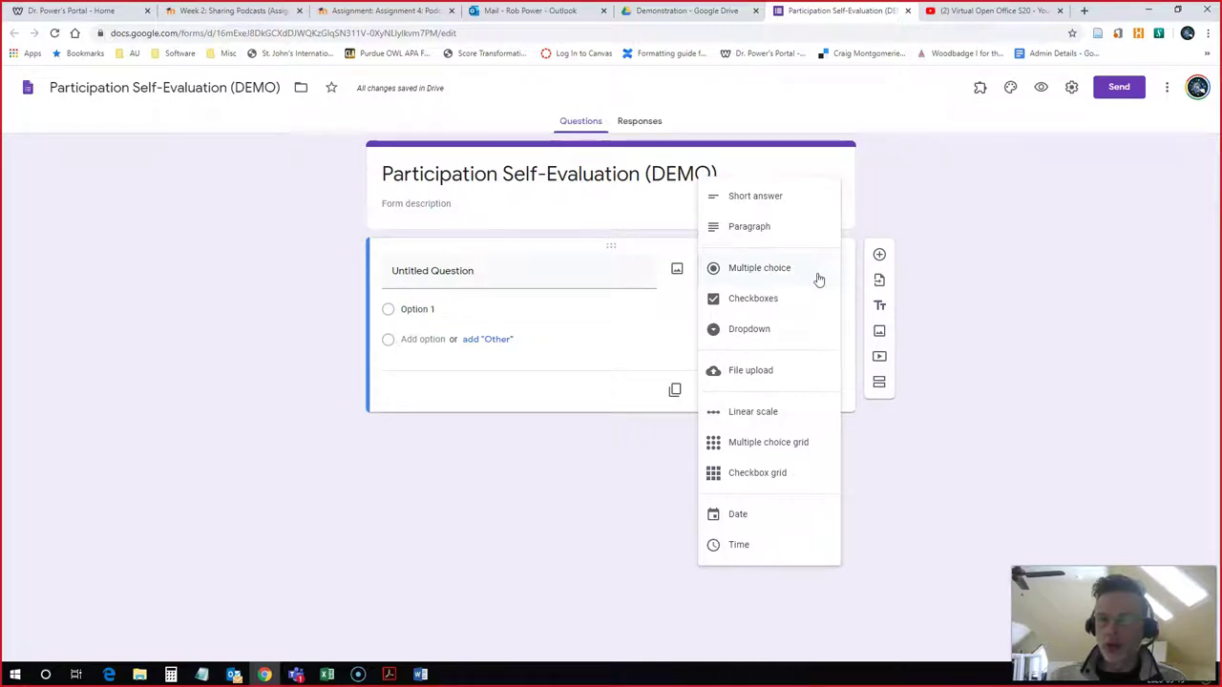
click(745, 197)
click(457, 274)
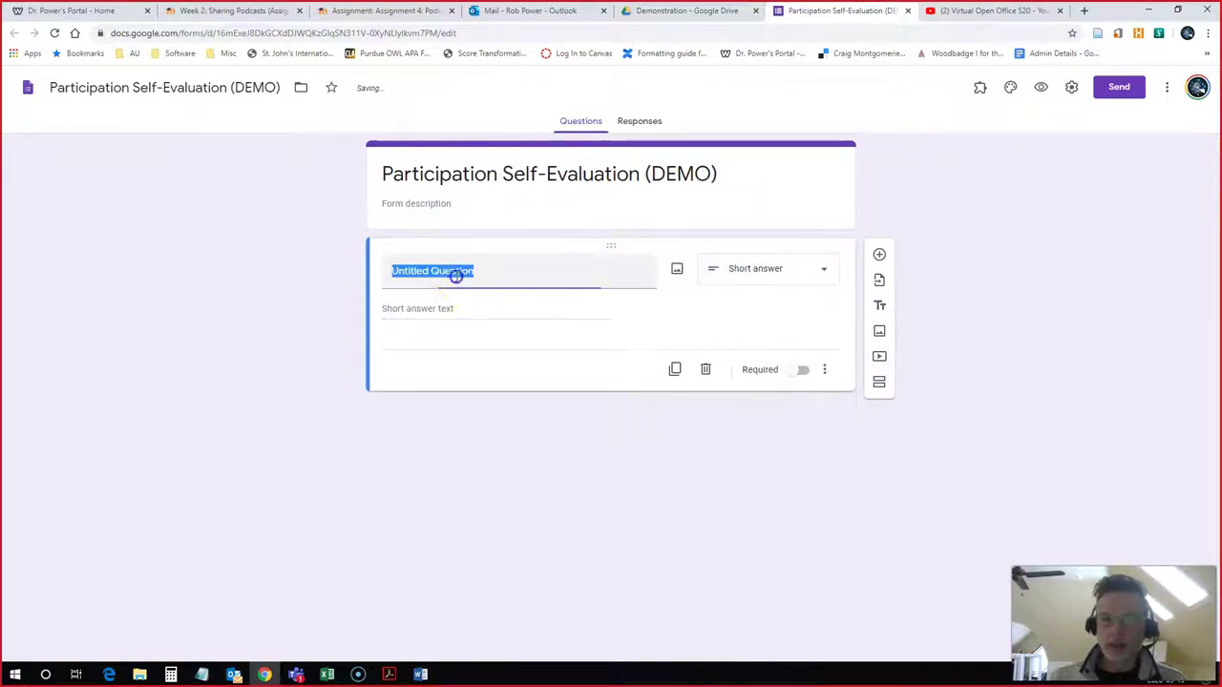
text(First N)
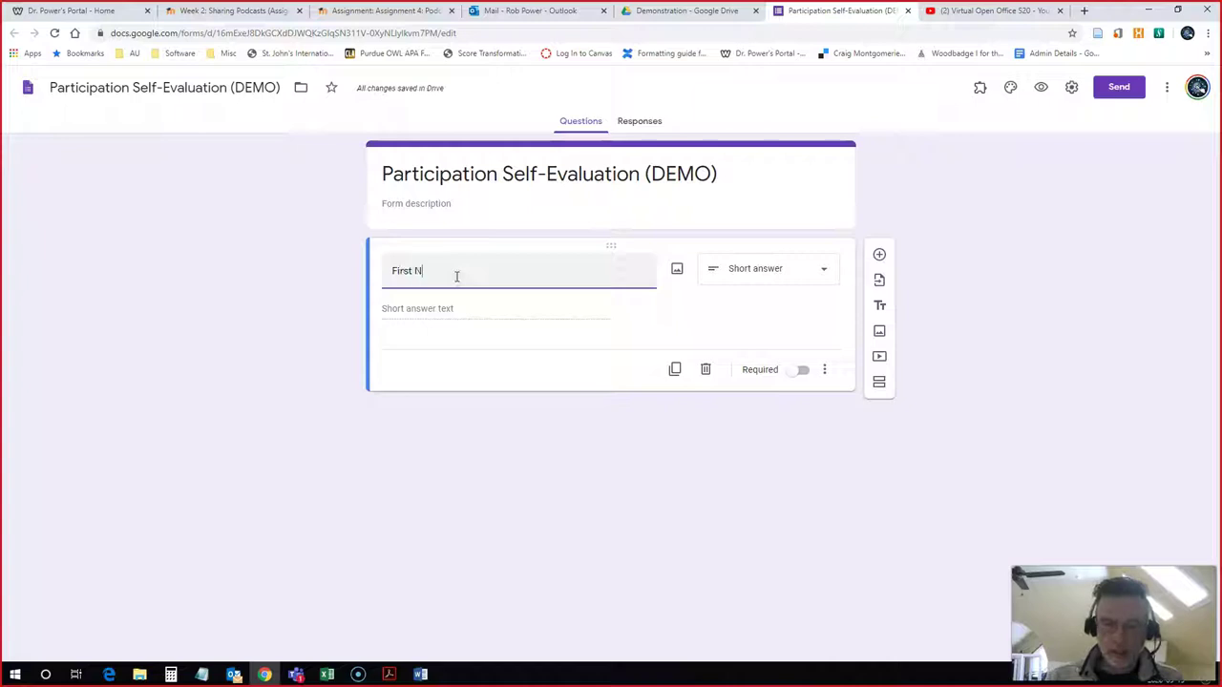
text(ame)
click(667, 446)
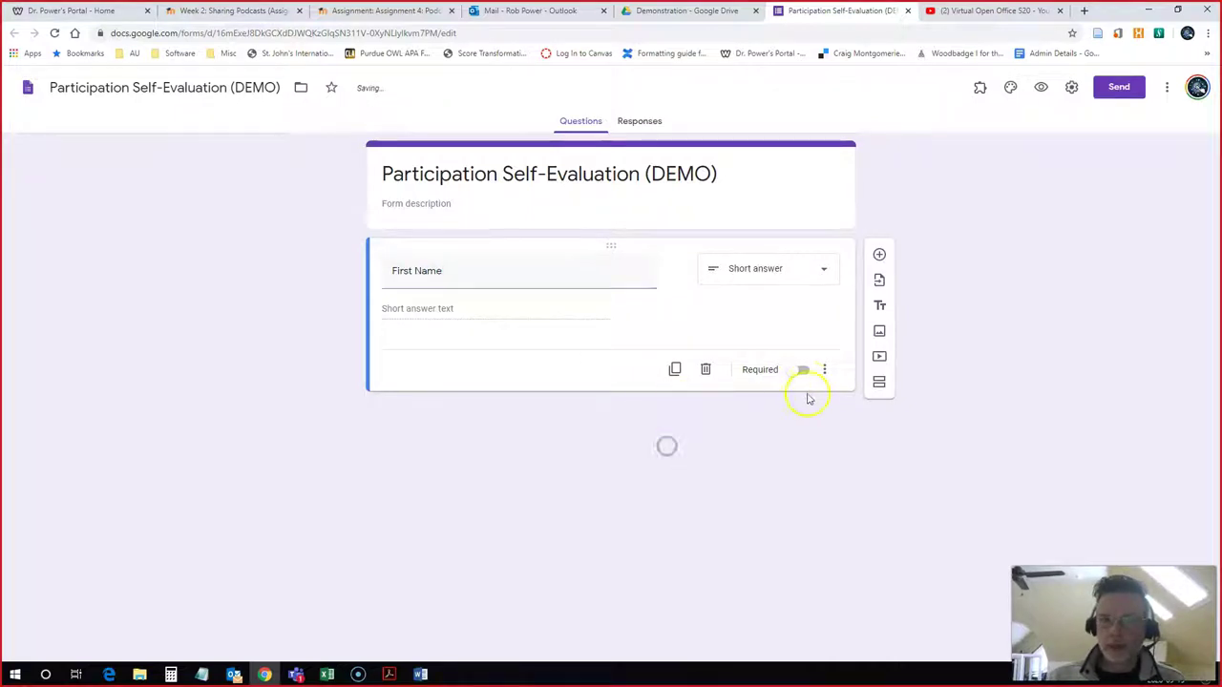
click(803, 370)
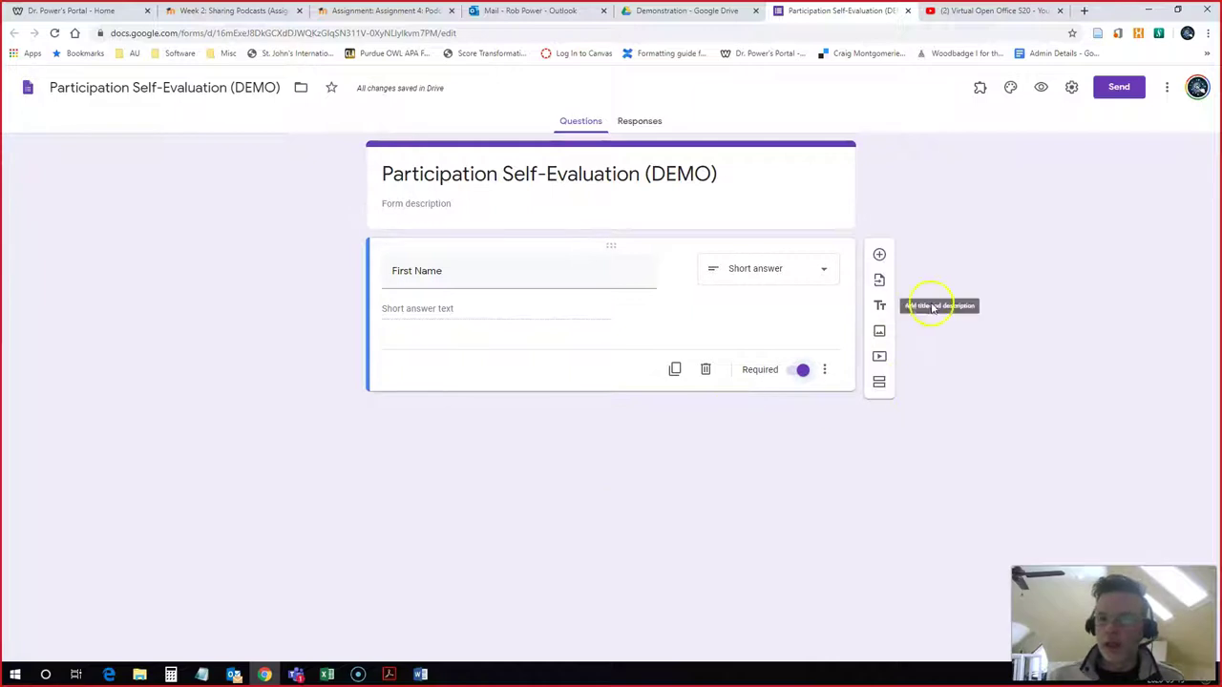
click(879, 254)
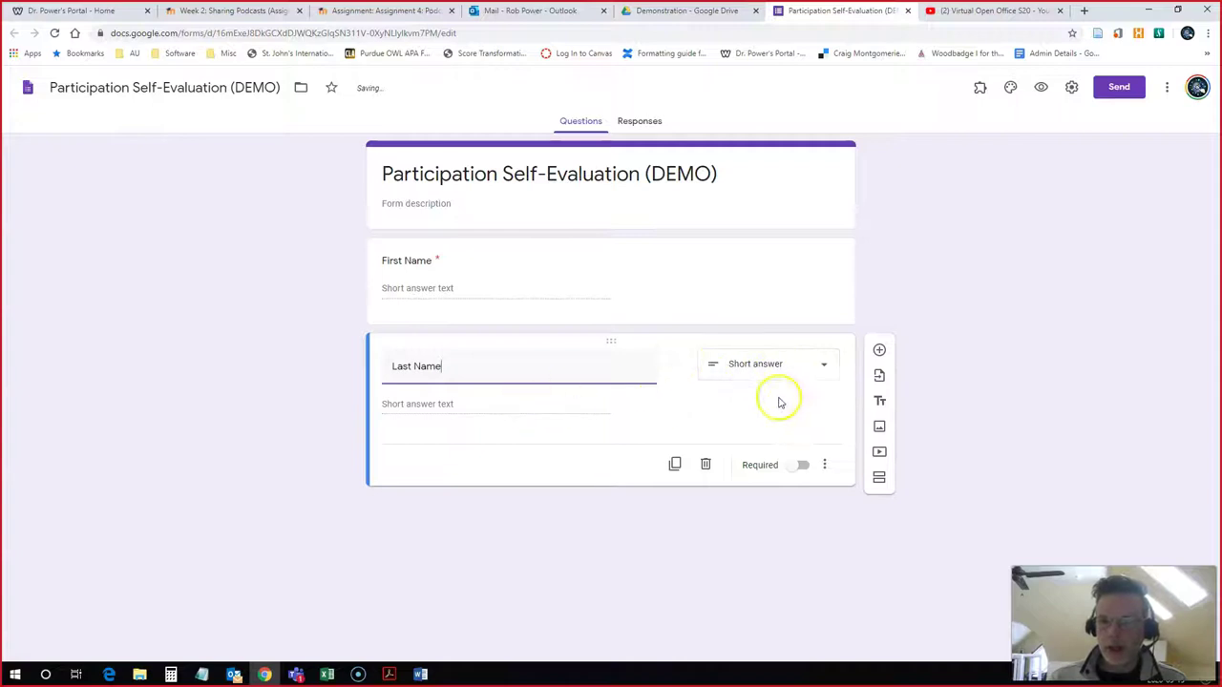
click(803, 465)
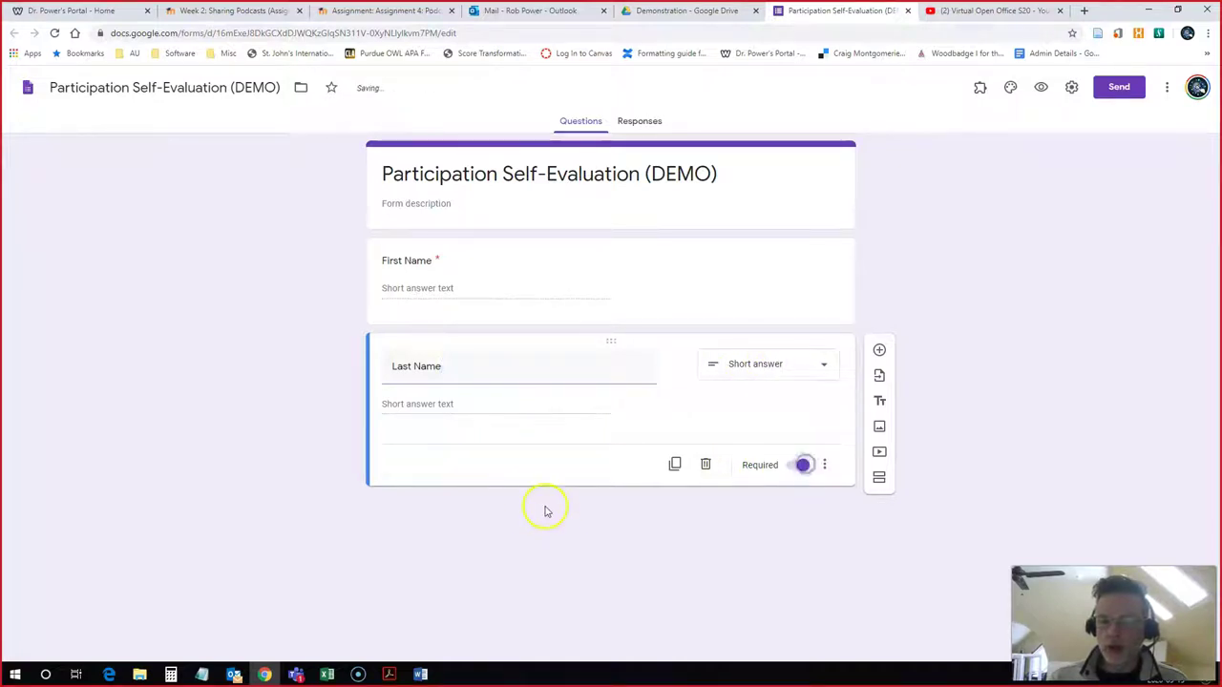
Add a required short-answer question named "Student ID" below the Last Name question
click(879, 349)
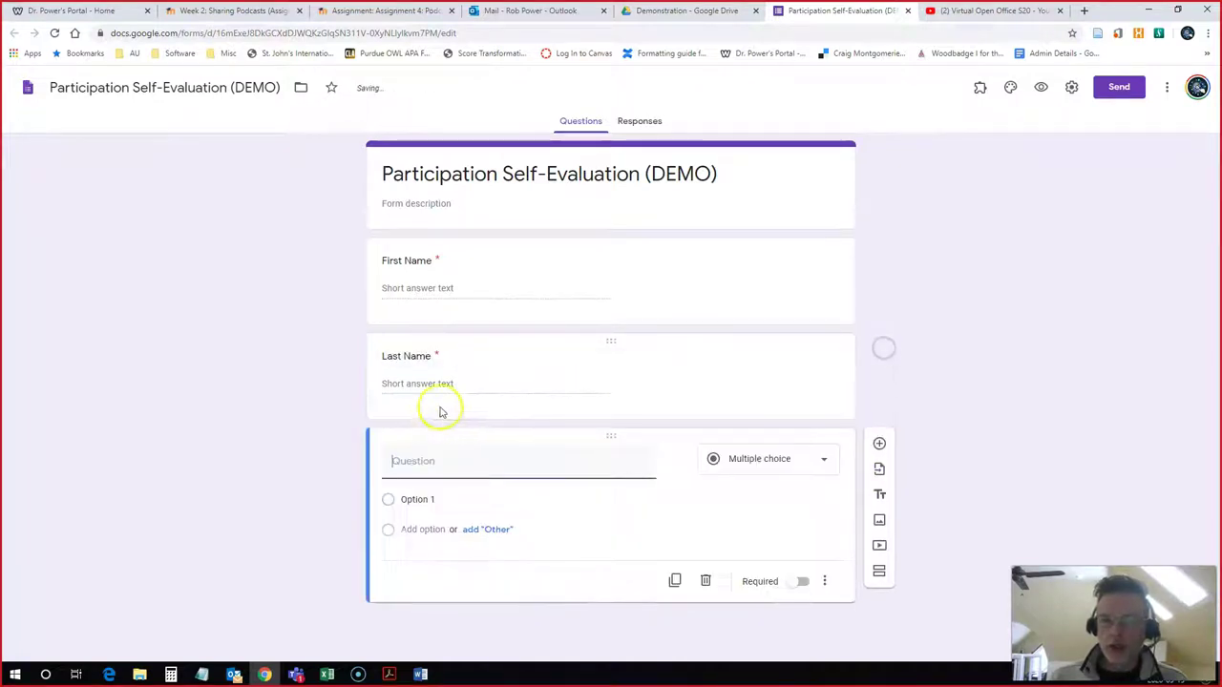
click(443, 460)
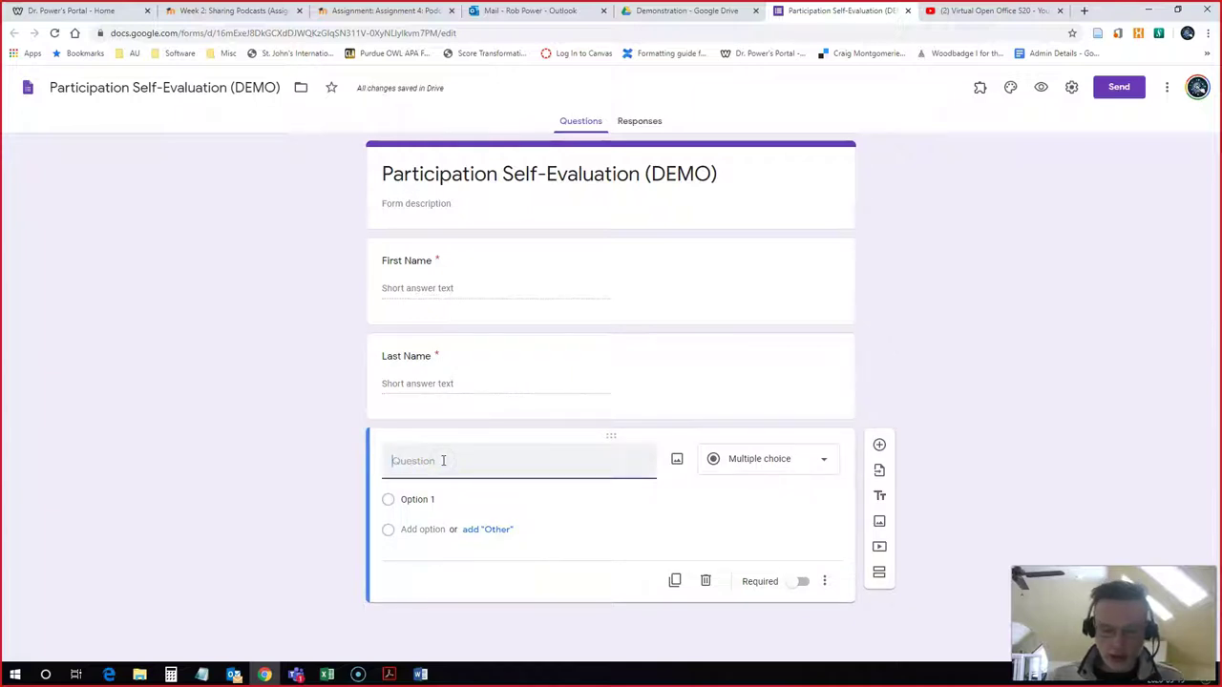
text(S)
text(u)
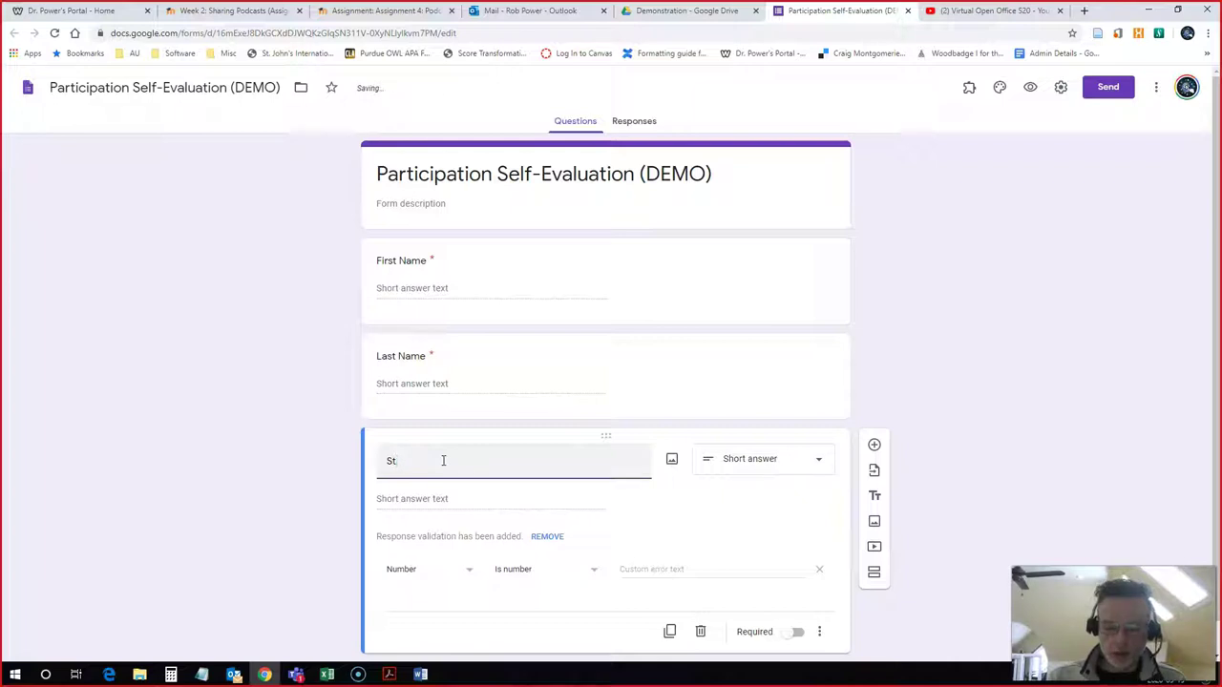
text(udent )
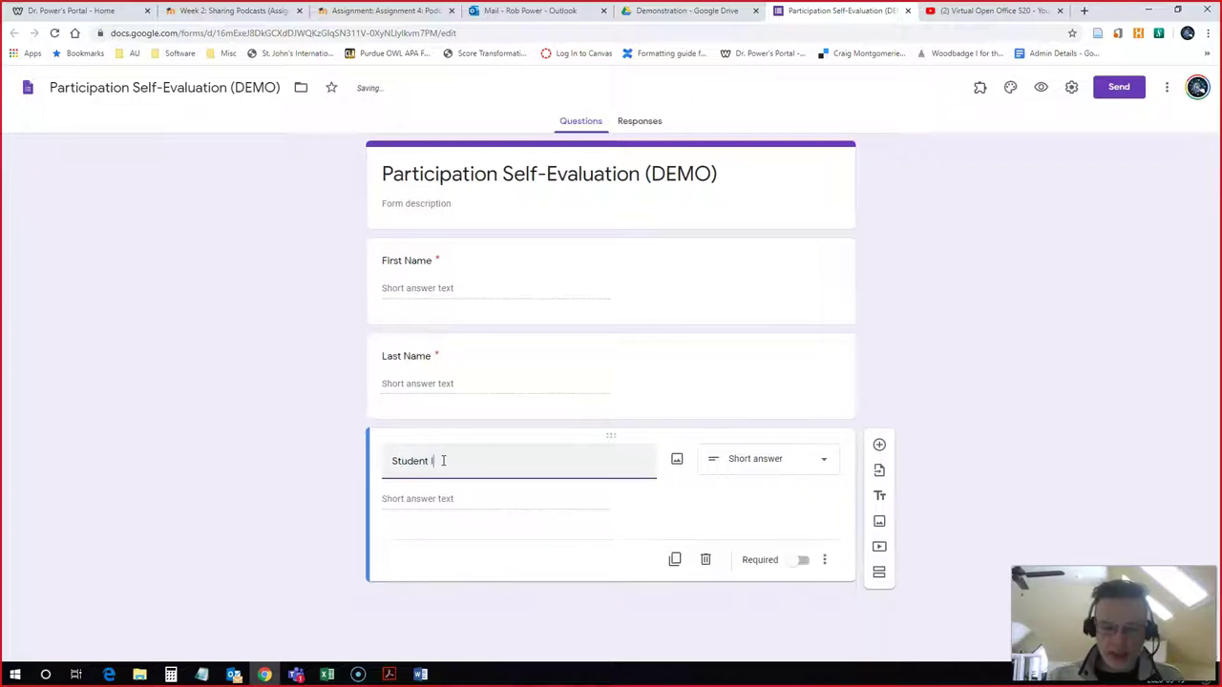
text(ID)
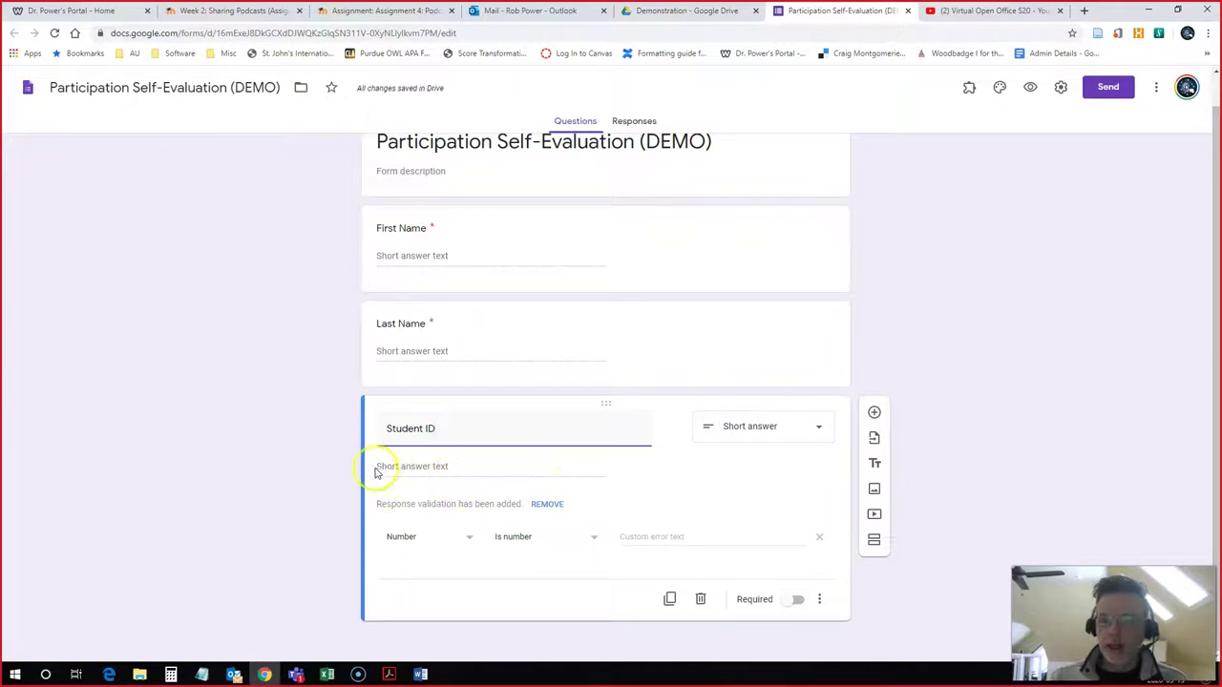
click(798, 599)
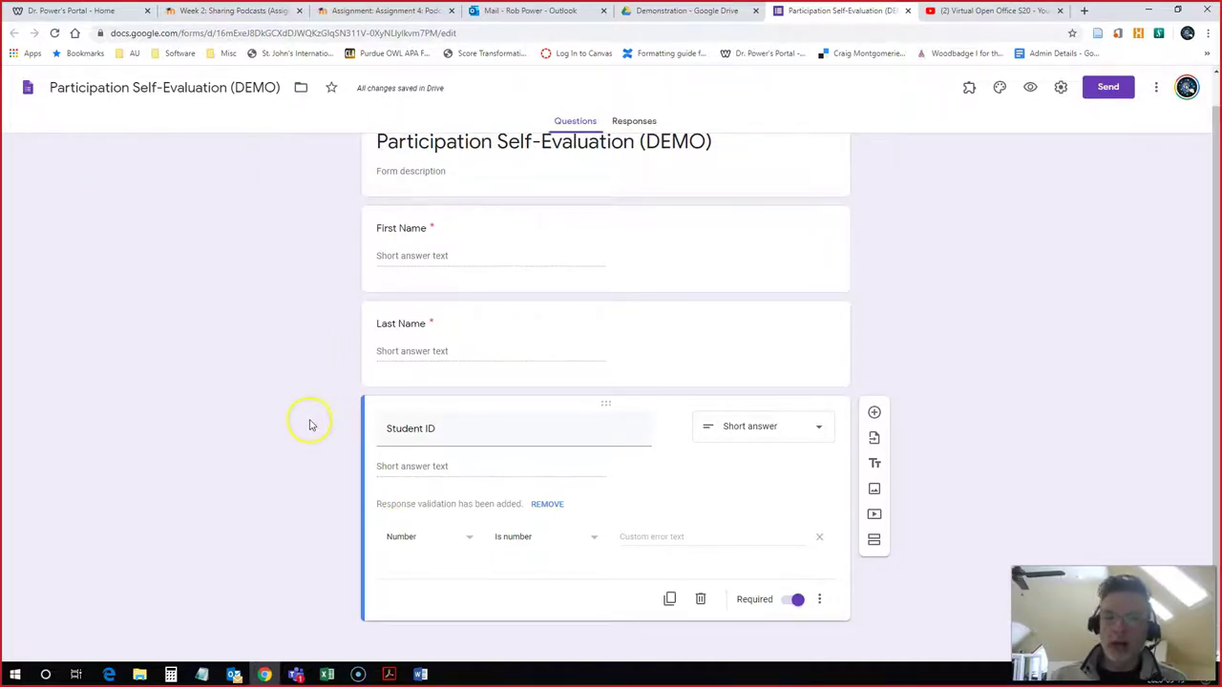
Switch to the Word document with the participation self-evaluation rubric and review its aspects, performance levels and point values
click(424, 677)
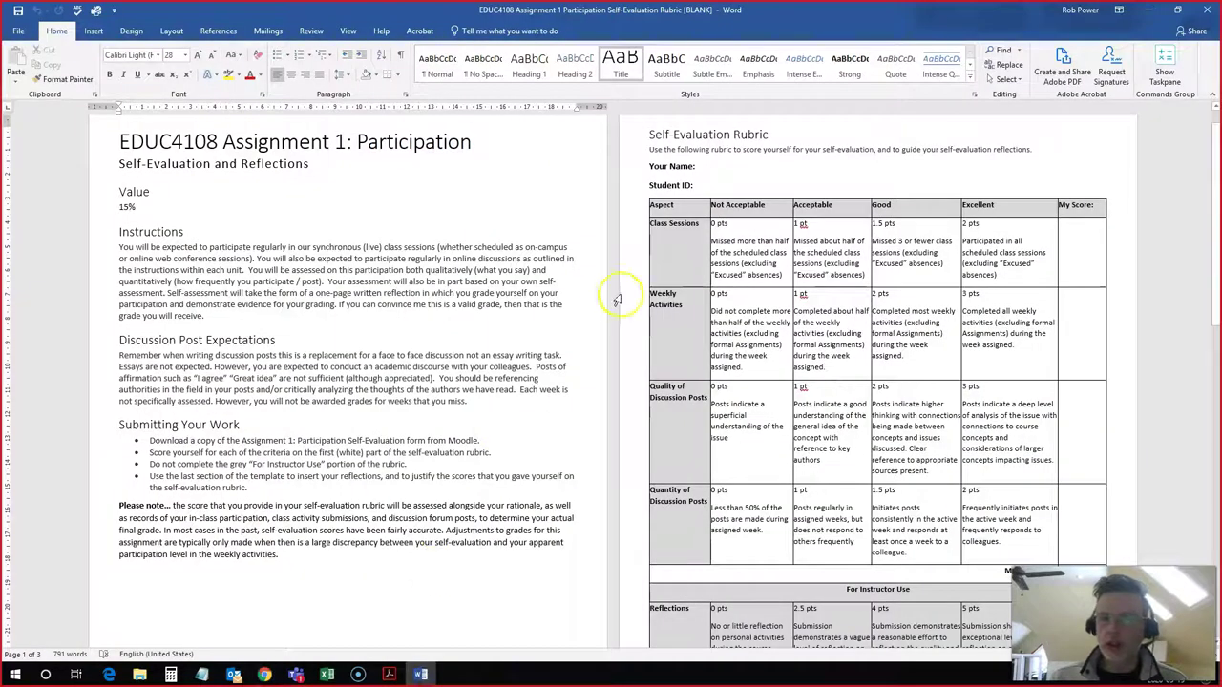
scroll(659, 249, down, 3)
scroll(684, 382, up, 1)
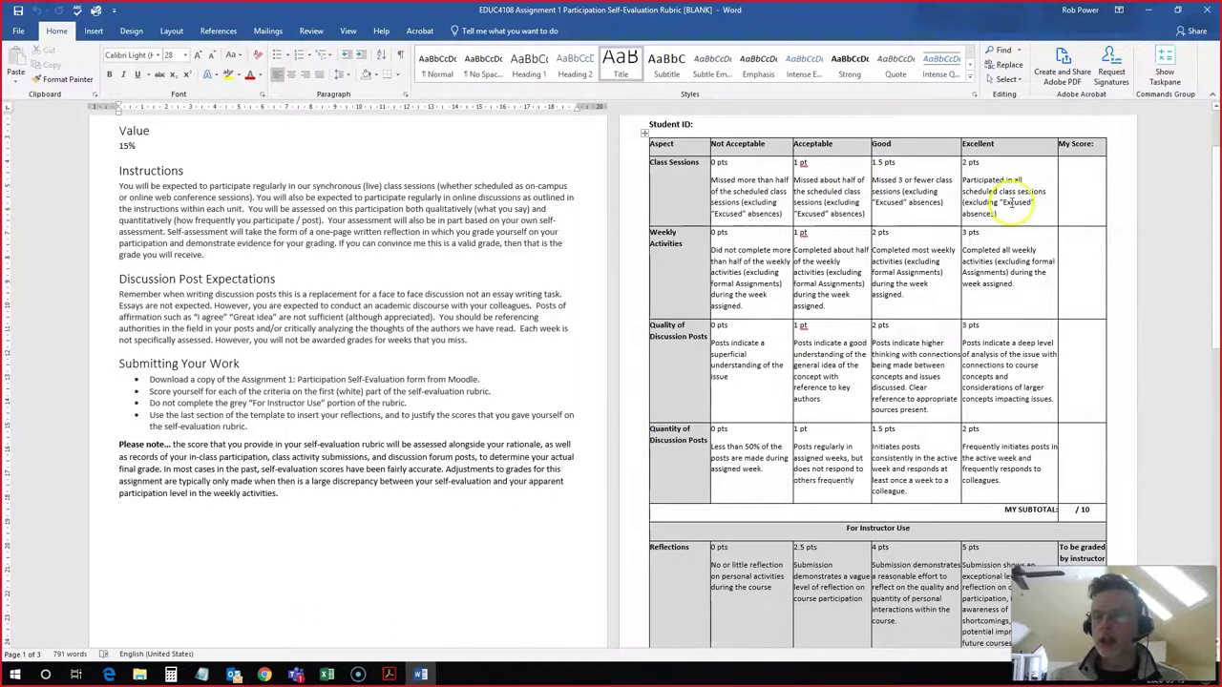
scroll(343, 458, up, 1)
scroll(668, 354, down, 1)
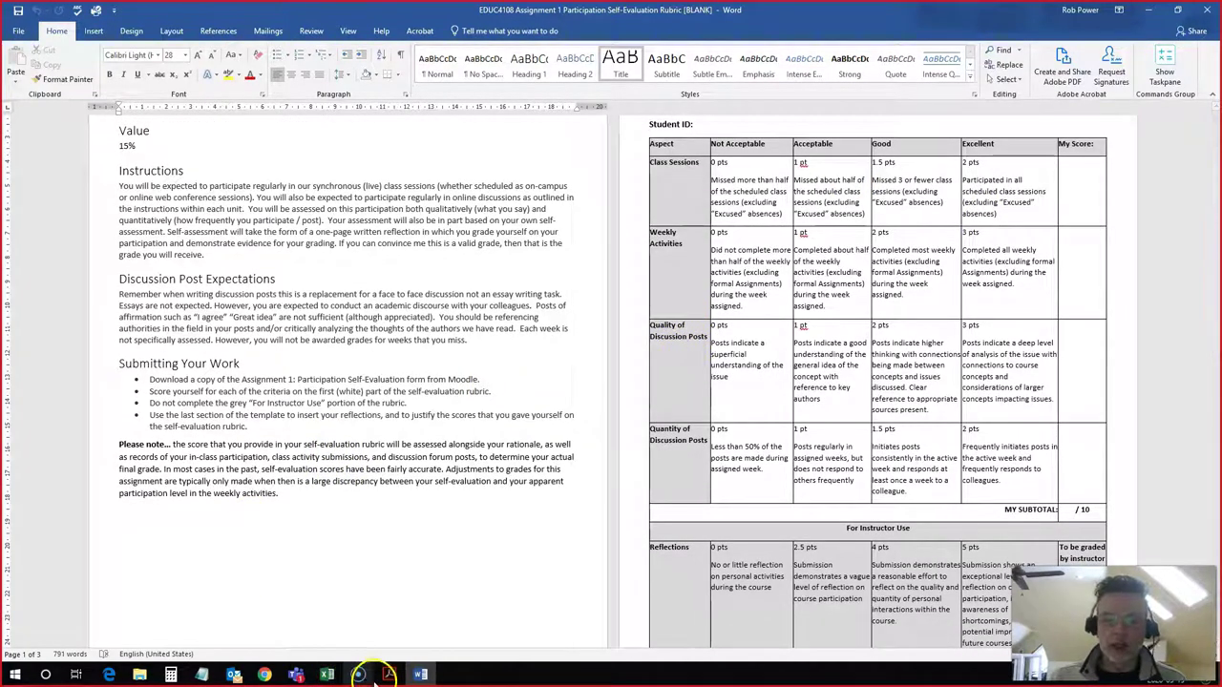
Switch back to the form in Chrome and add a multiple-choice question titled "Class Sessions" below Student ID, checking the rubric for the aspect name
click(264, 675)
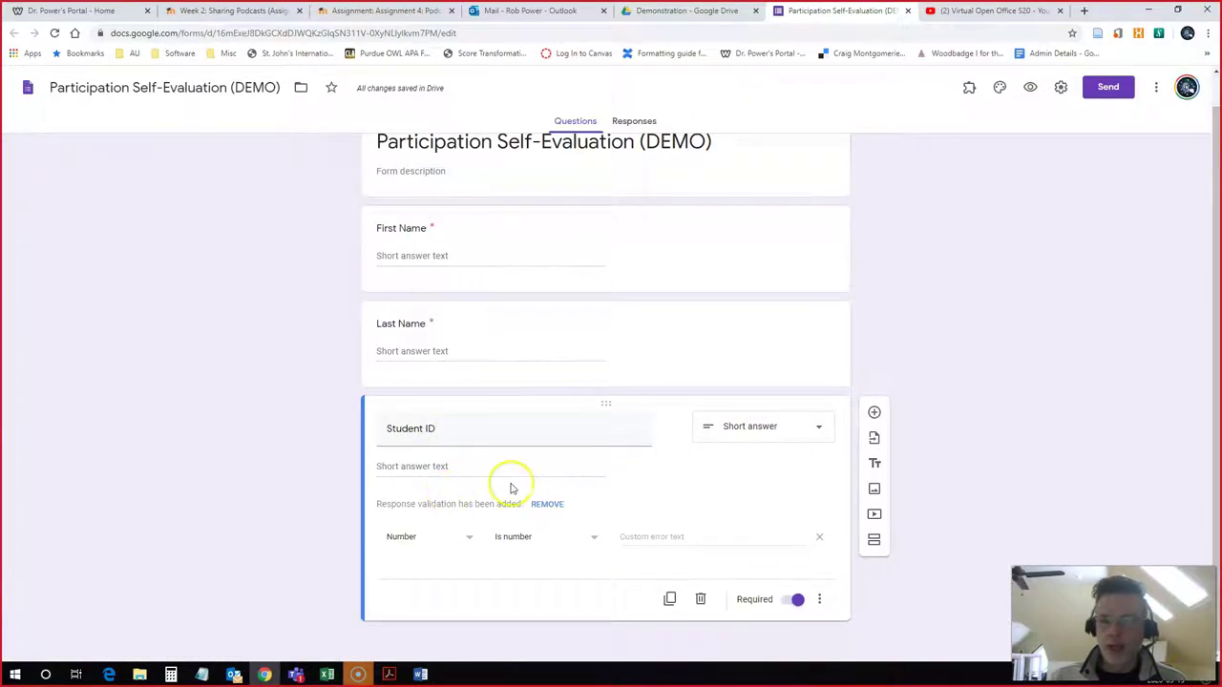
click(874, 413)
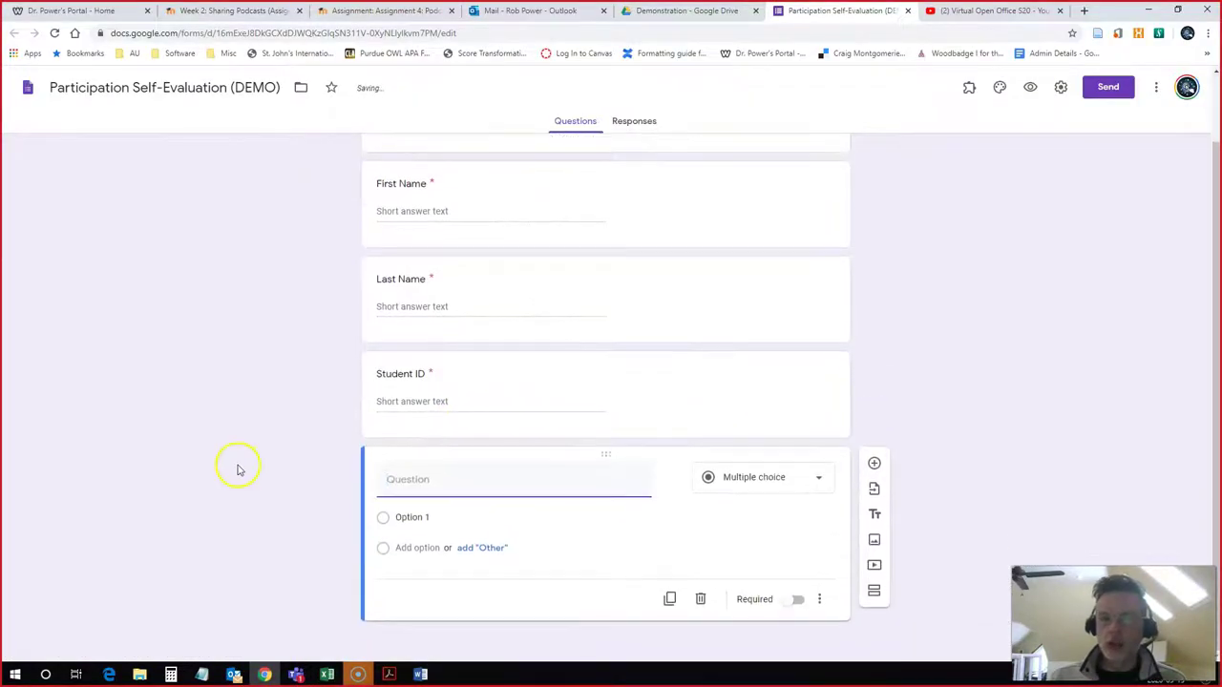
click(421, 675)
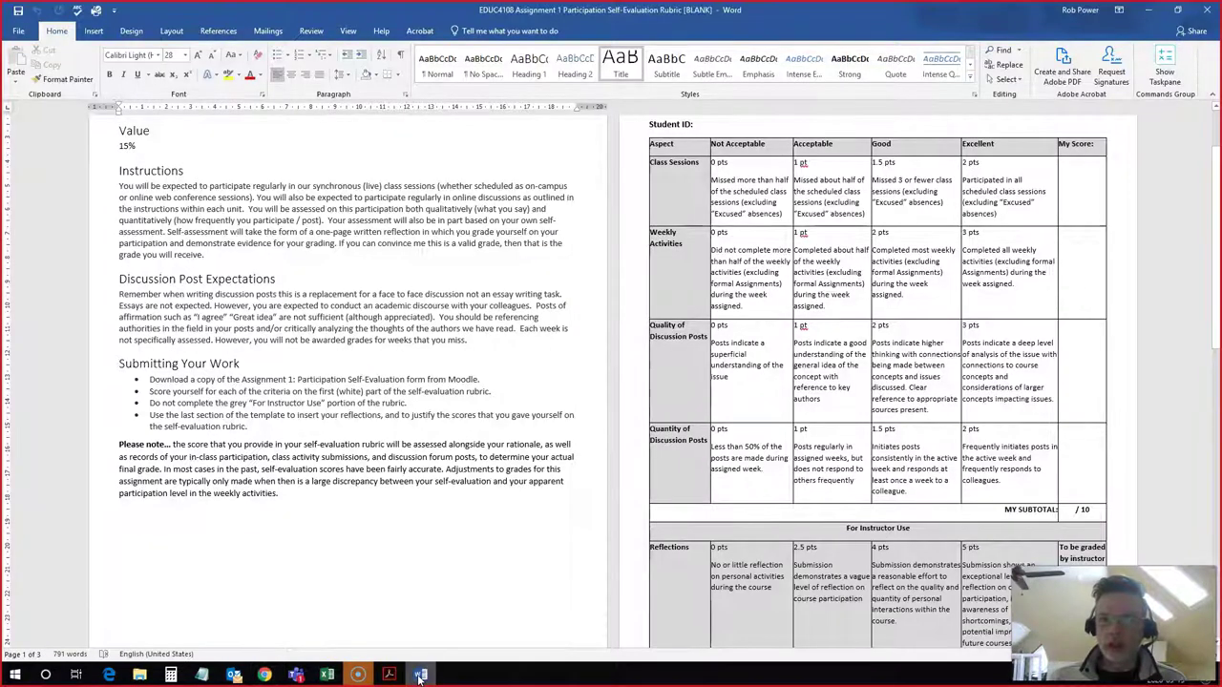
click(420, 675)
click(430, 477)
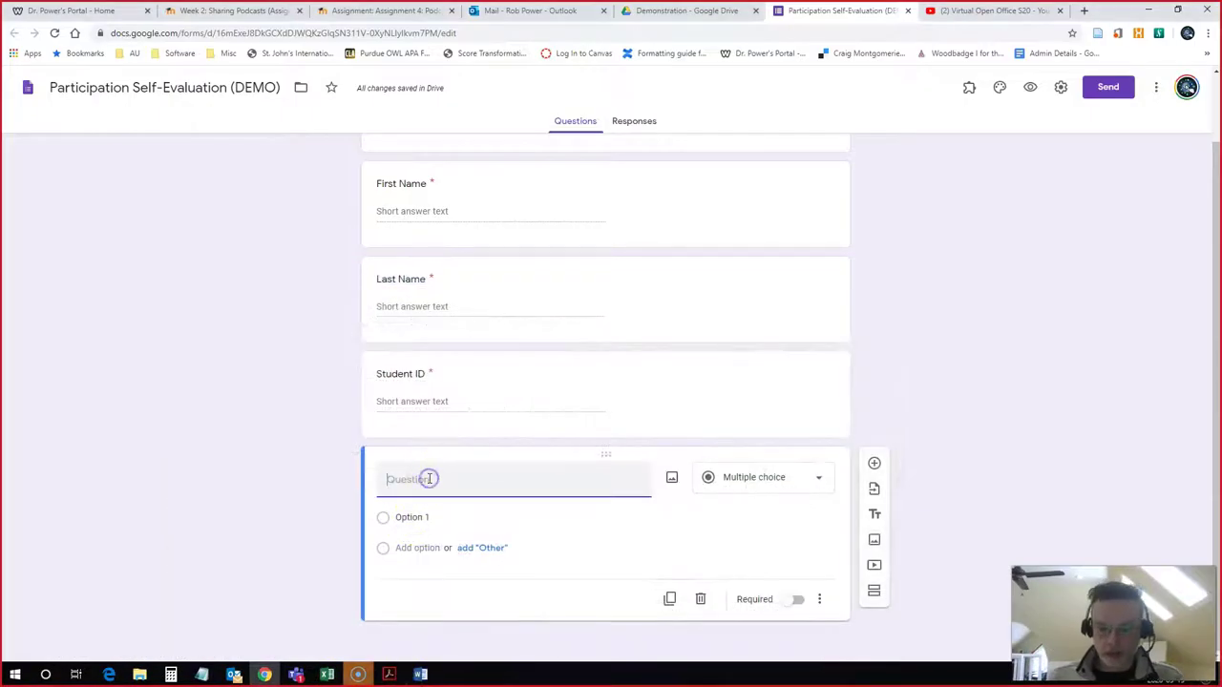
text(Class Sessions)
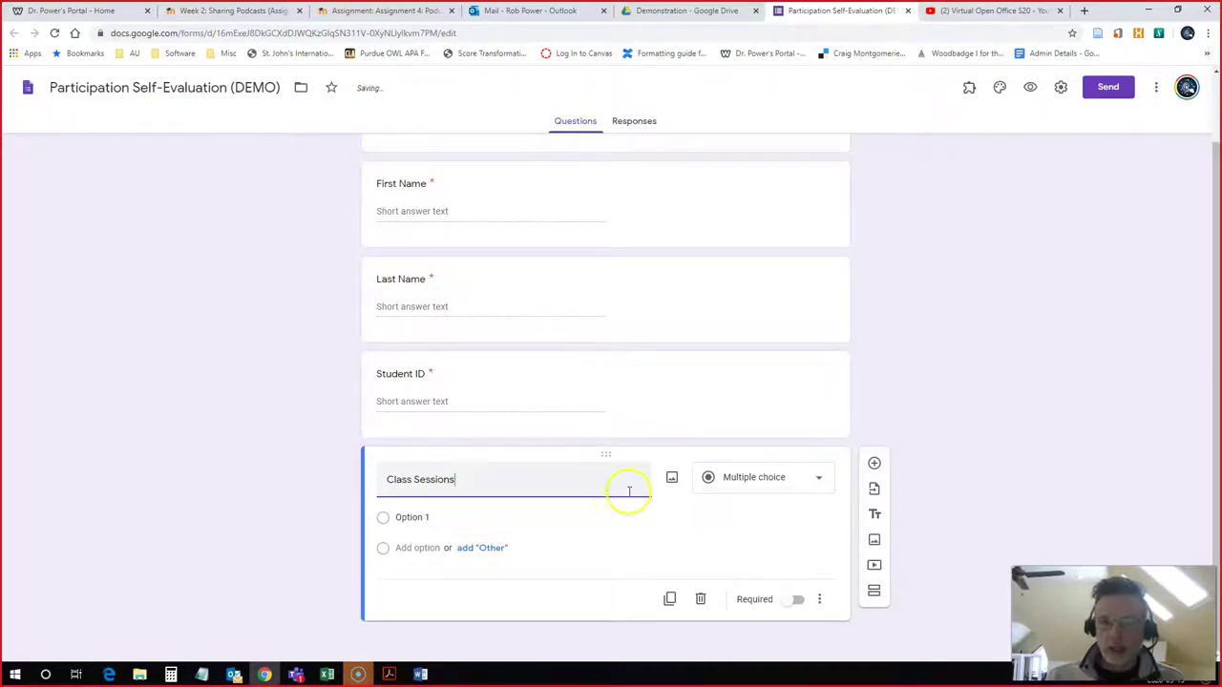
Give the Class Sessions question the answer options 0, 1, 1.5 and 2, taken from the rubric's point values
click(411, 519)
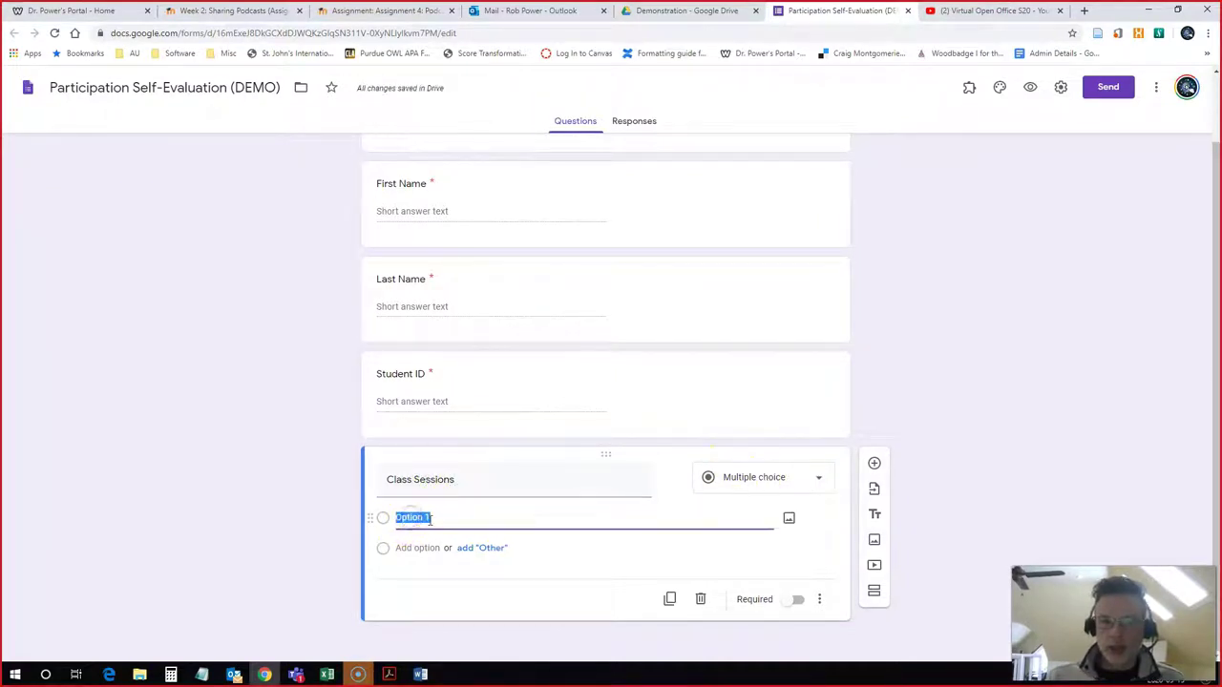
text(0)
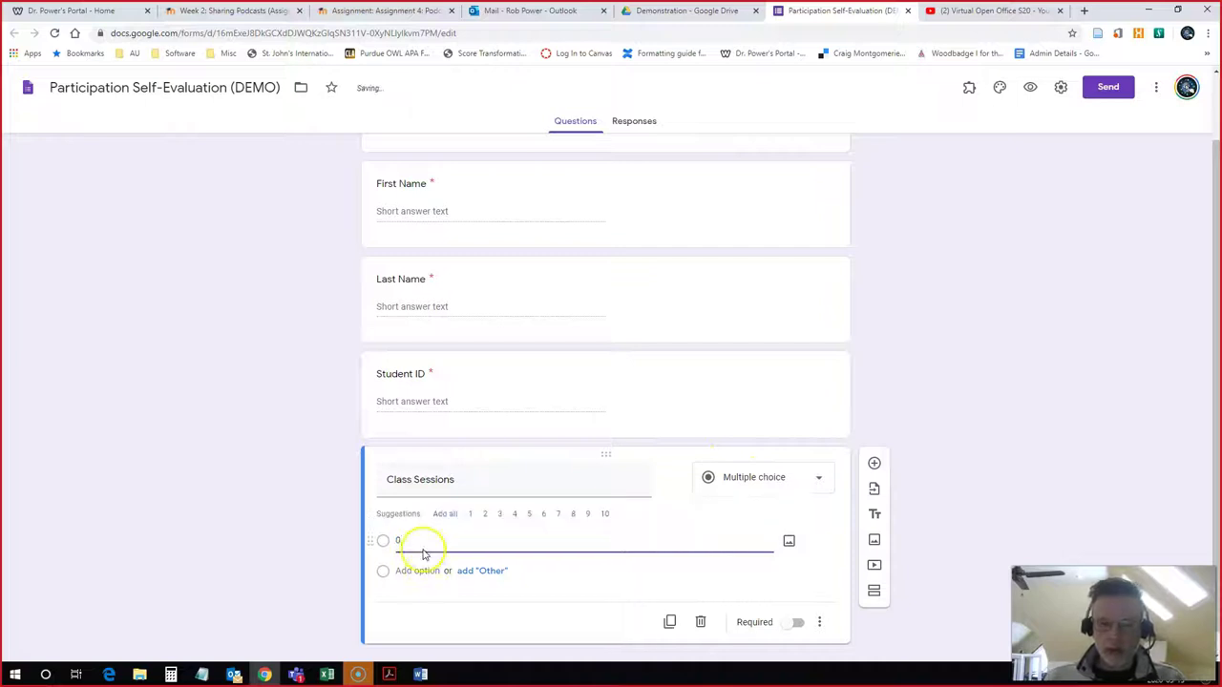
click(416, 569)
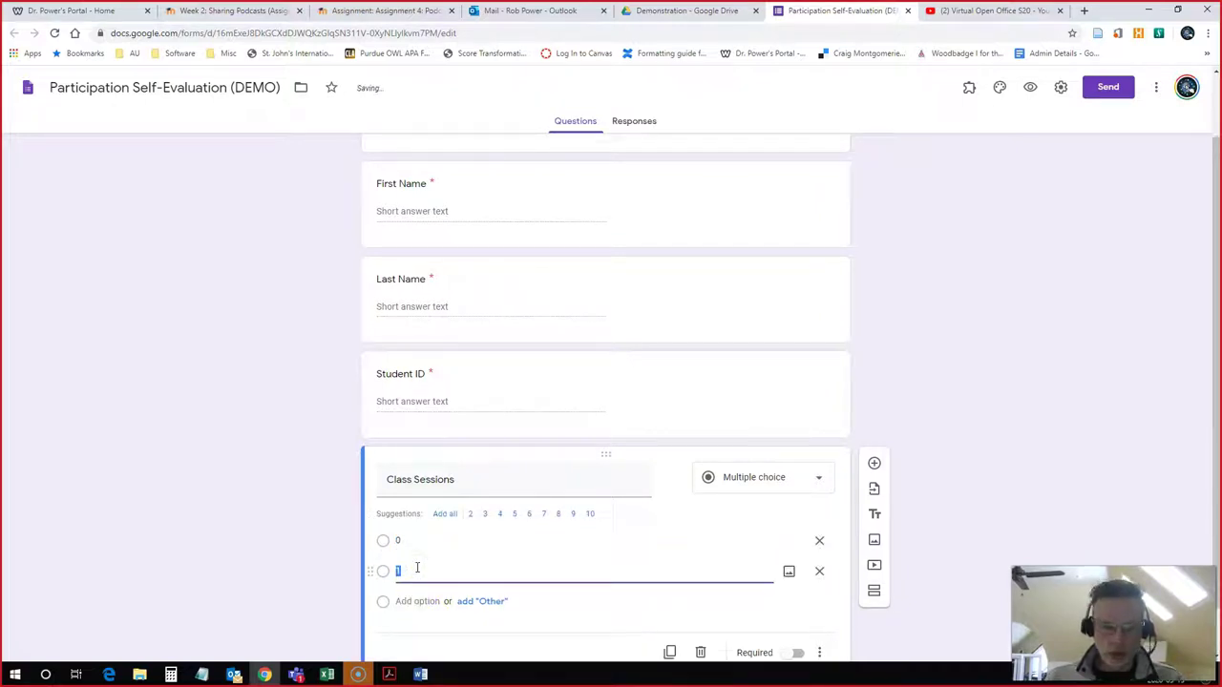
click(421, 675)
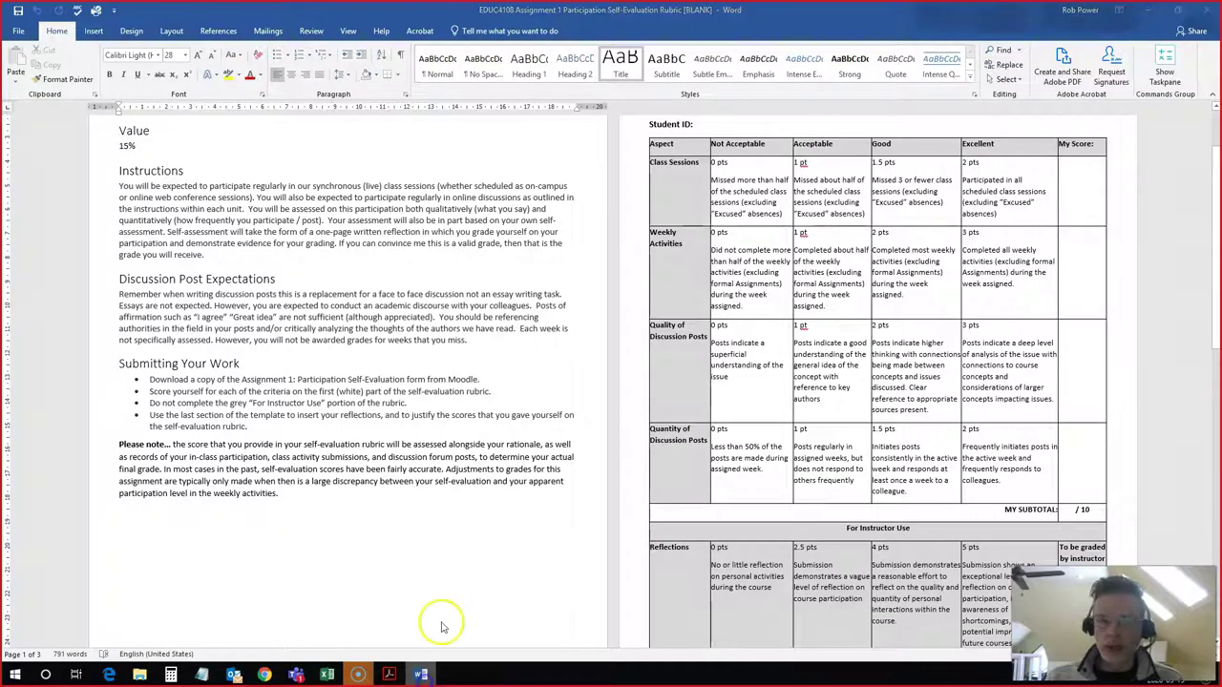
key(alt+Tab)
click(418, 602)
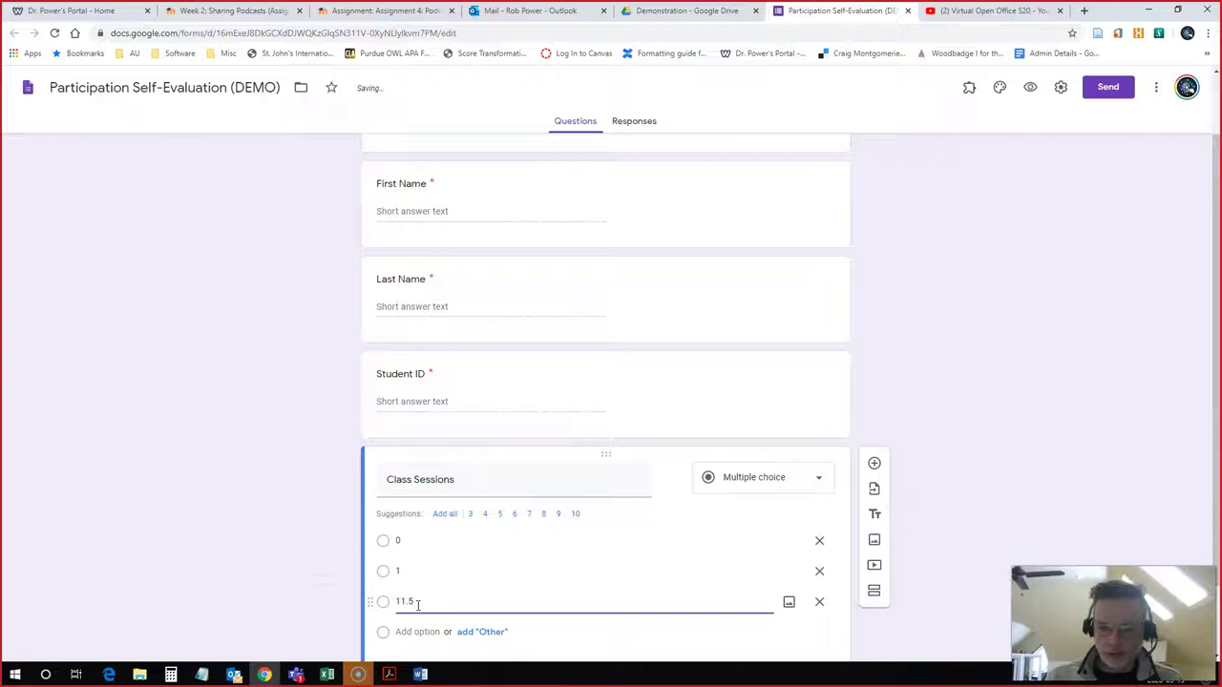
text(1.5)
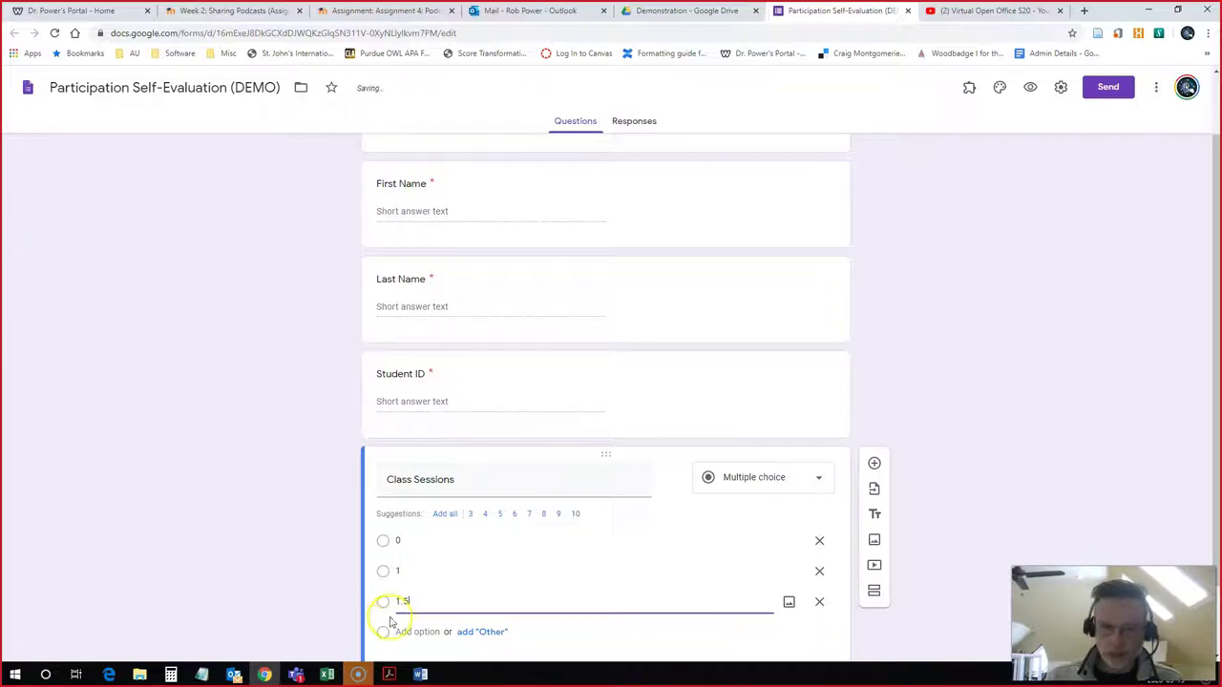
click(420, 632)
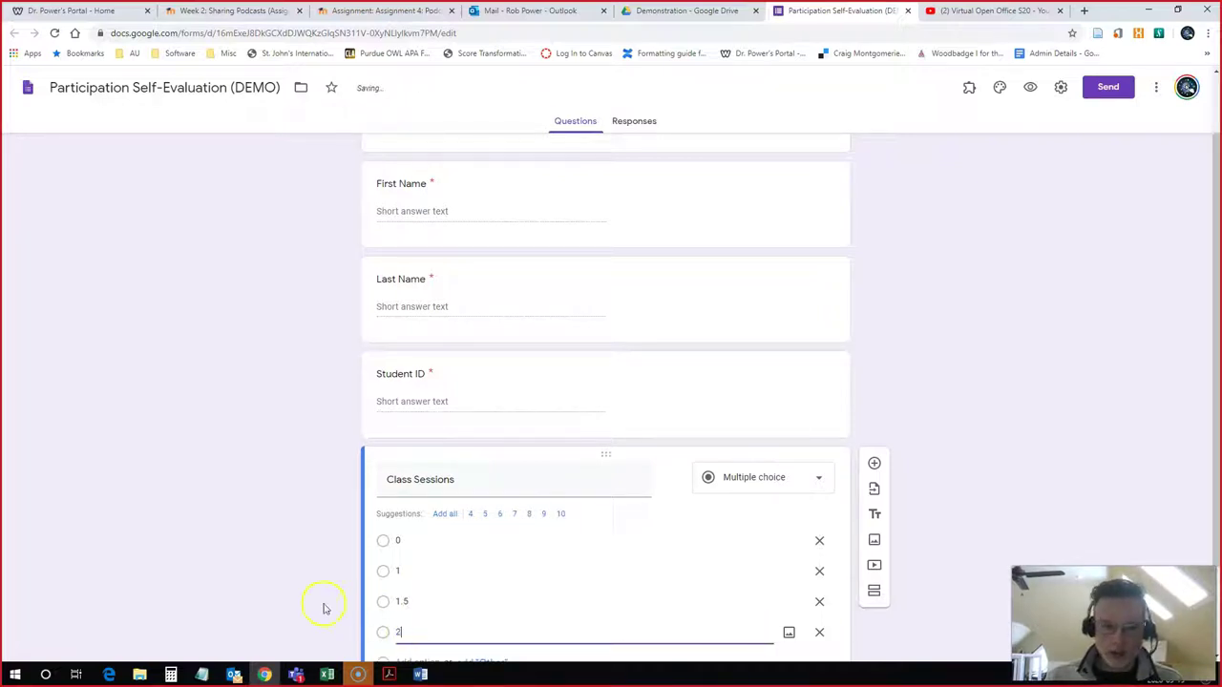
click(246, 545)
scroll(244, 488, down, 1)
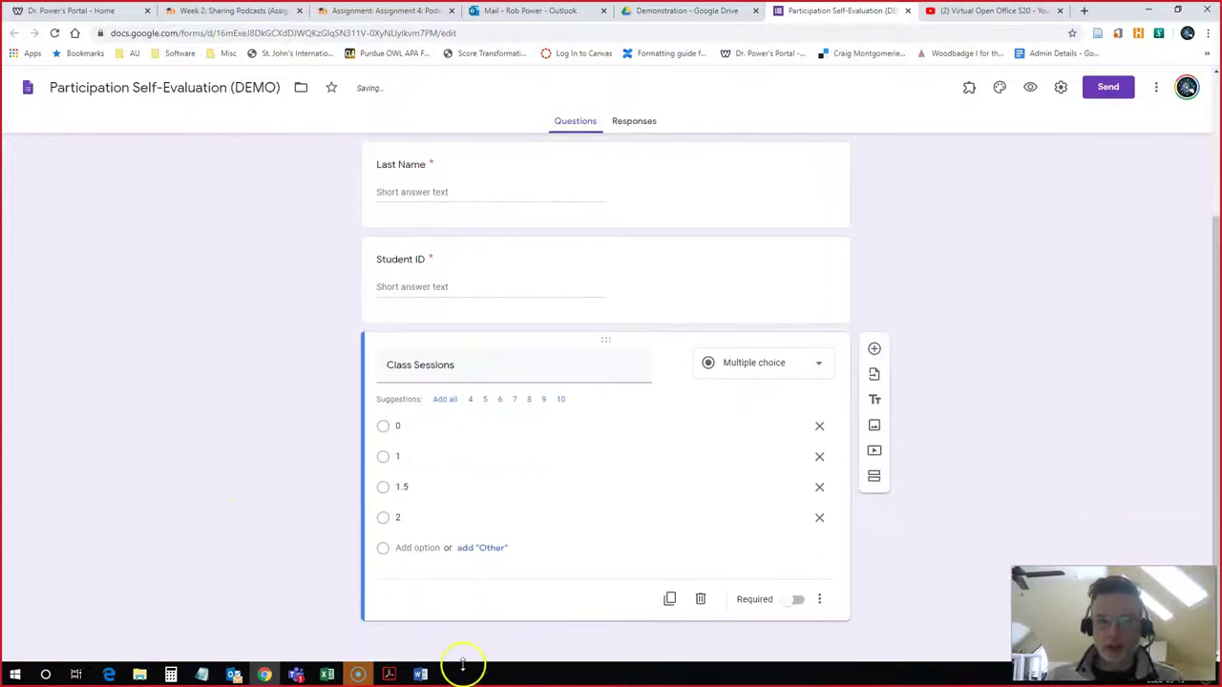
Check the Class Sessions row in the Word rubric and make the Class Sessions question required
click(421, 675)
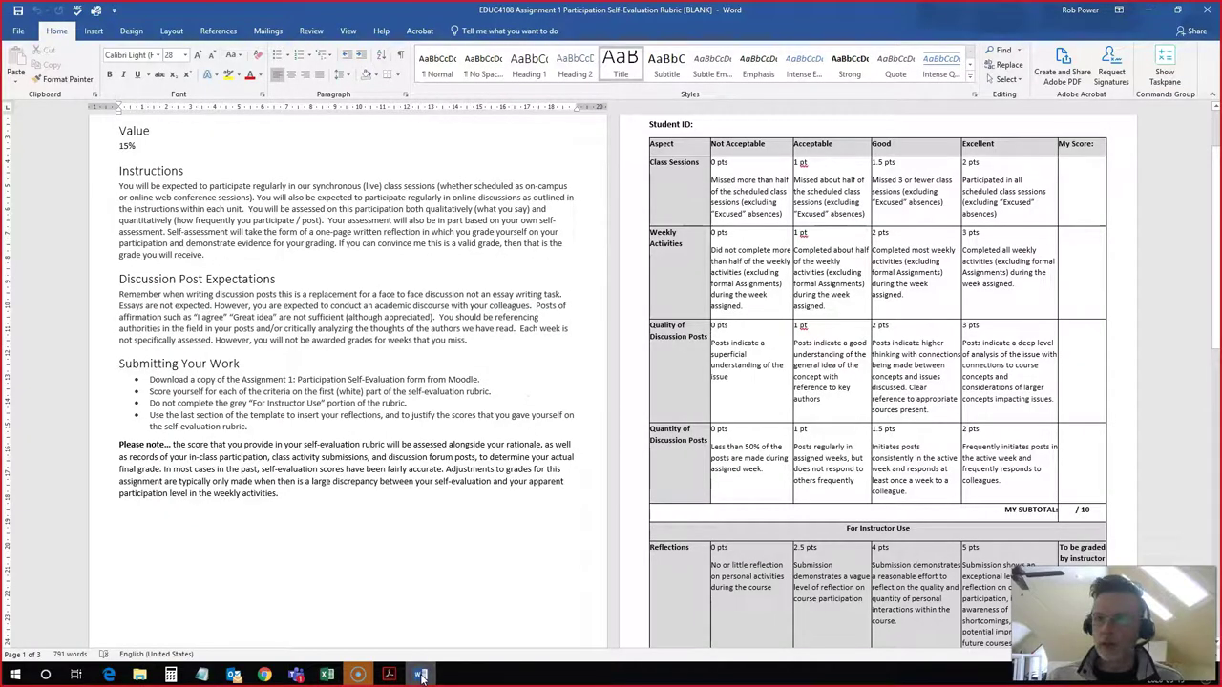
click(421, 675)
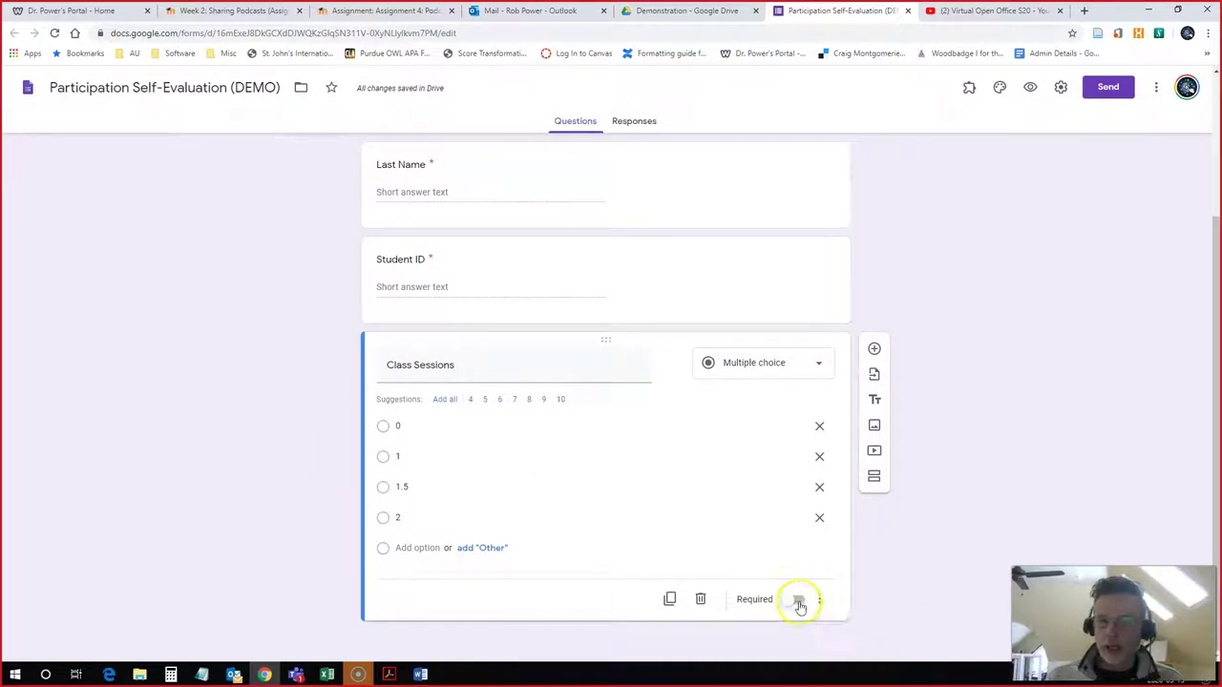
click(799, 601)
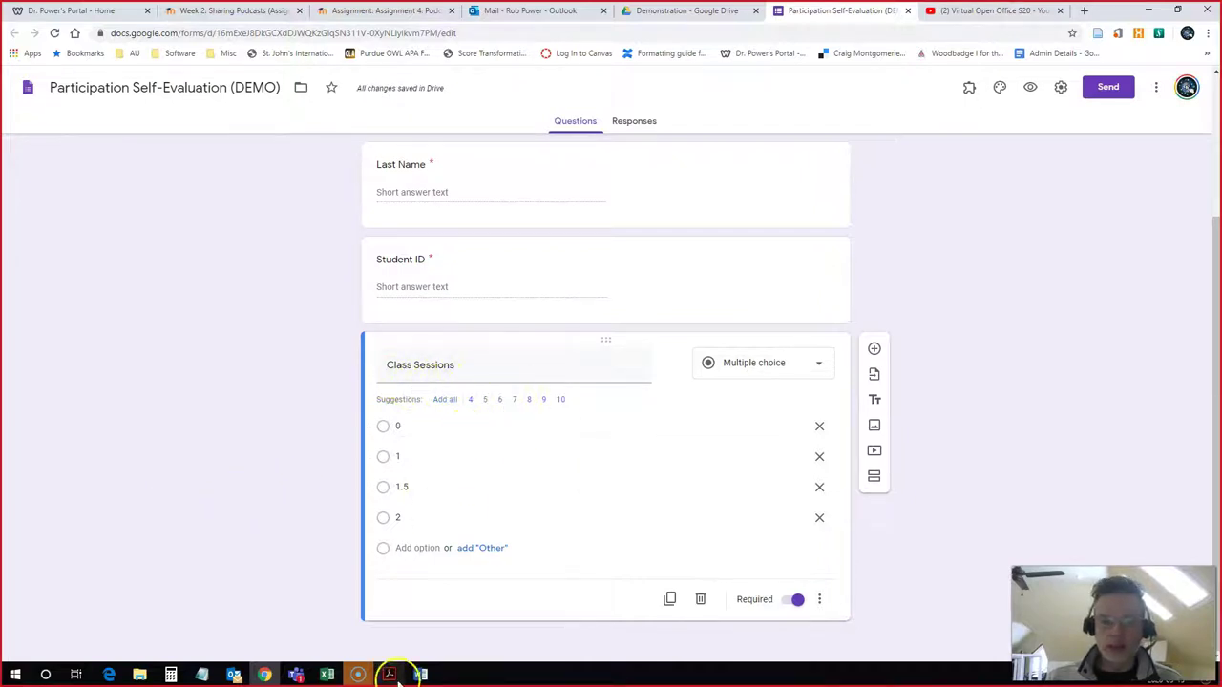
Add a multiple-choice question titled "Weekly Activities" below Class Sessions, using the next aspect in the Word rubric
mouse_move(420, 675)
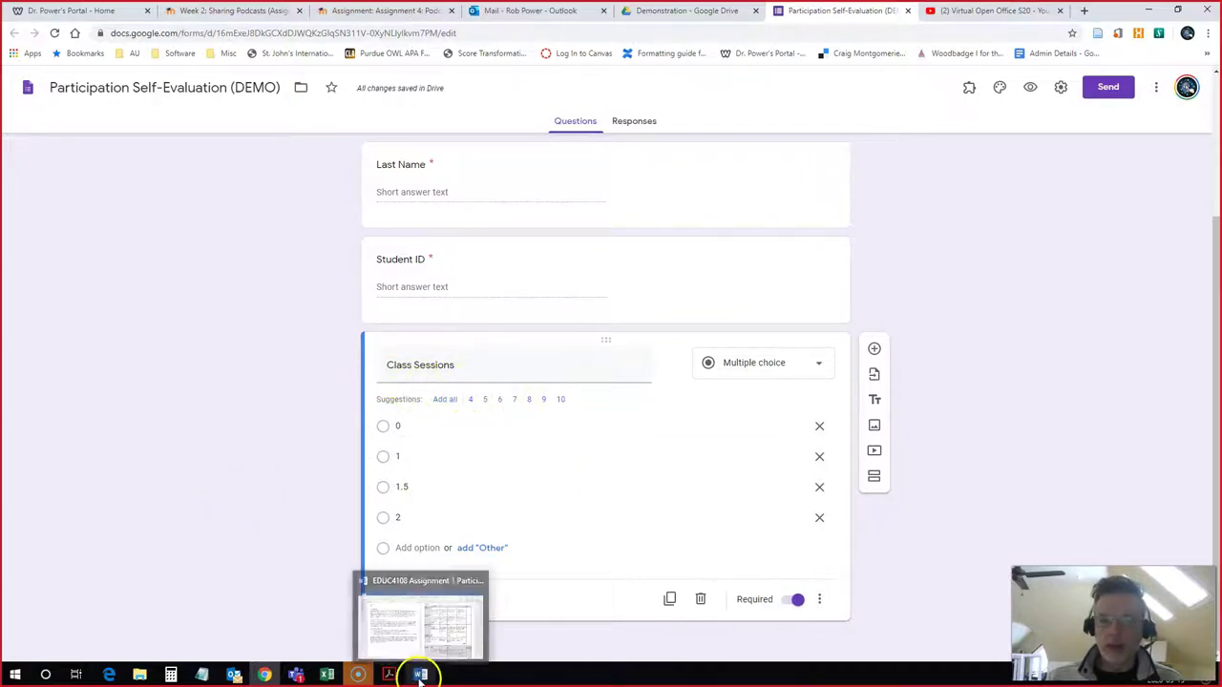
click(874, 349)
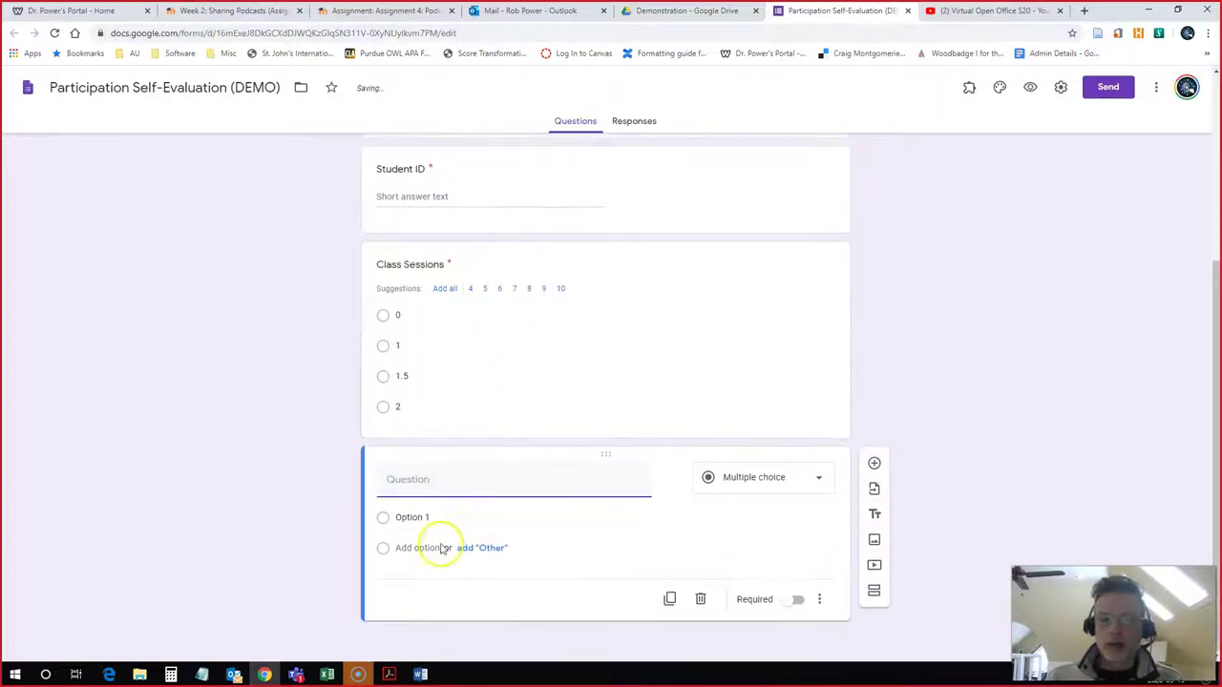
click(420, 675)
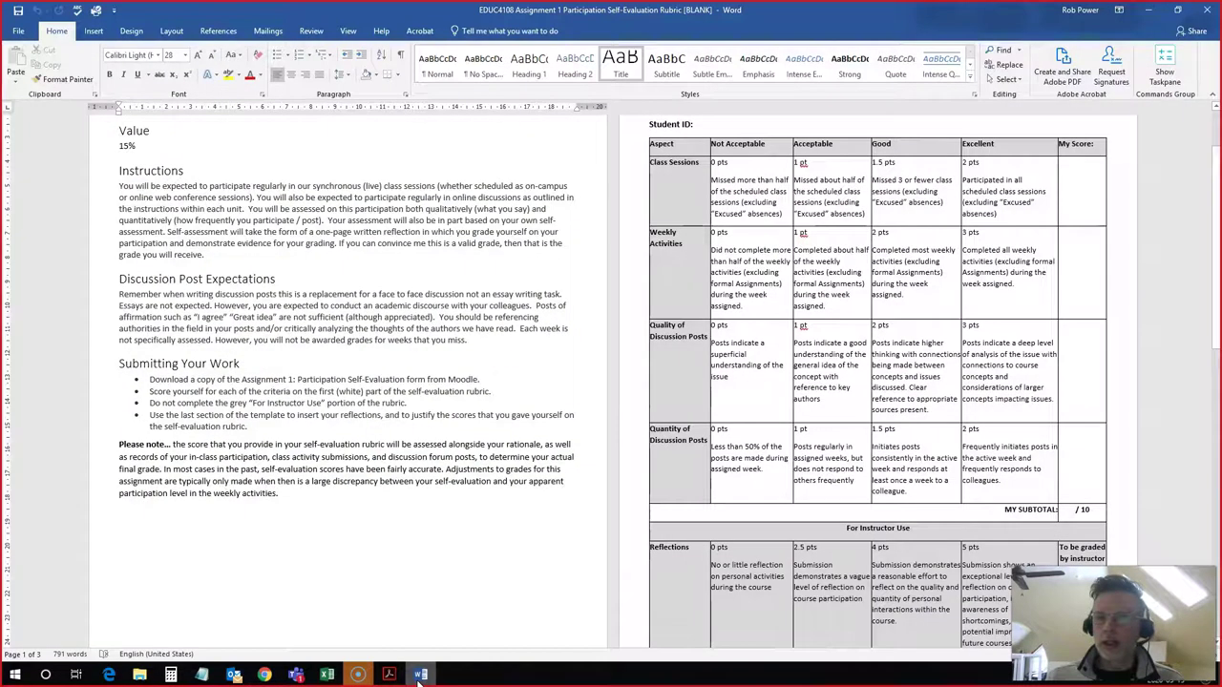
click(420, 675)
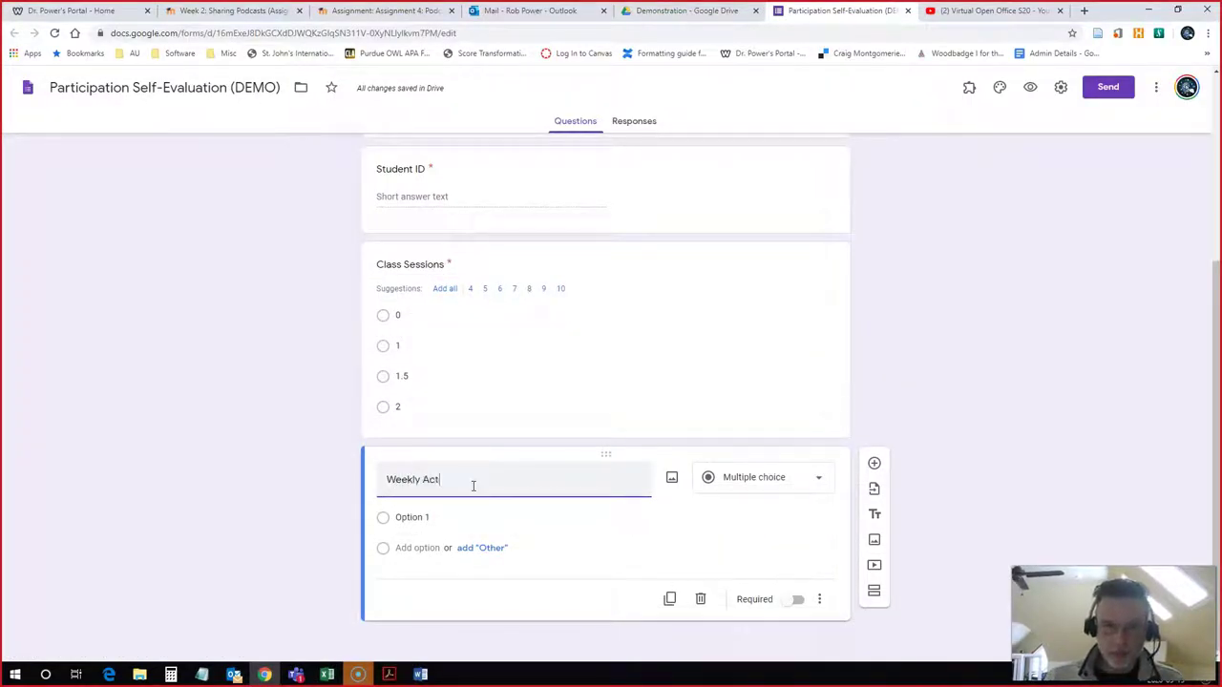
text(es)
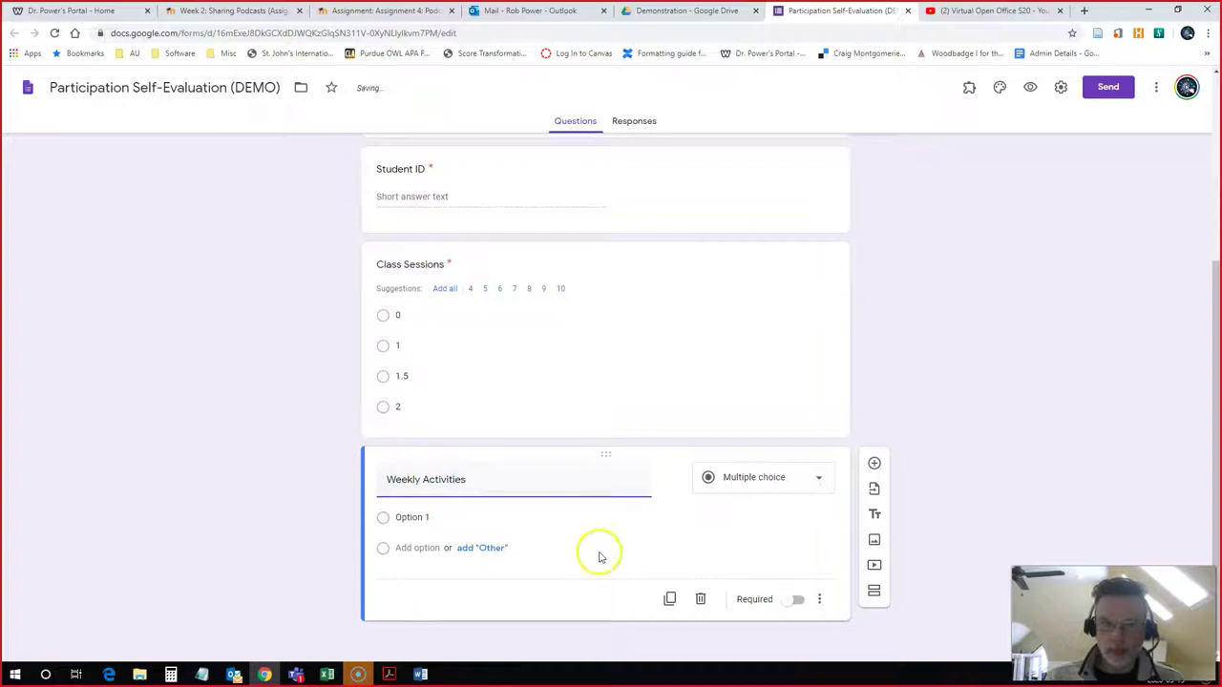
Give the Weekly Activities question the options 0, 1, 1.5 and 2 and make it required
click(410, 518)
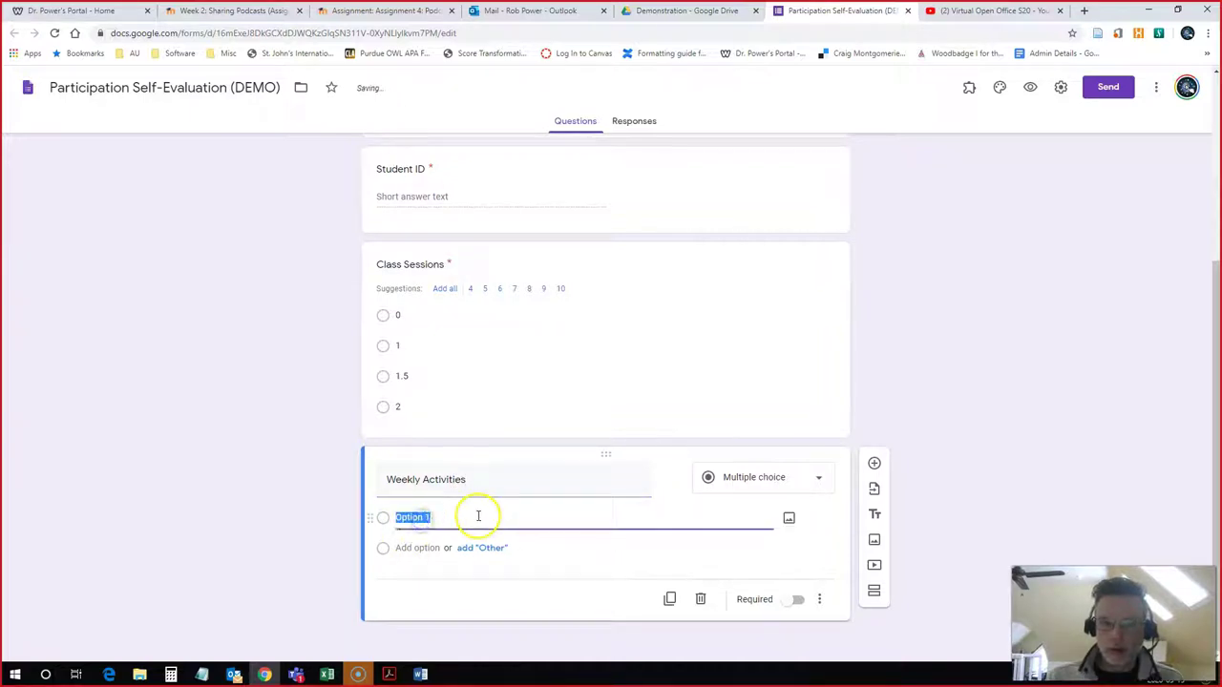
text(0)
key(Return)
text(1)
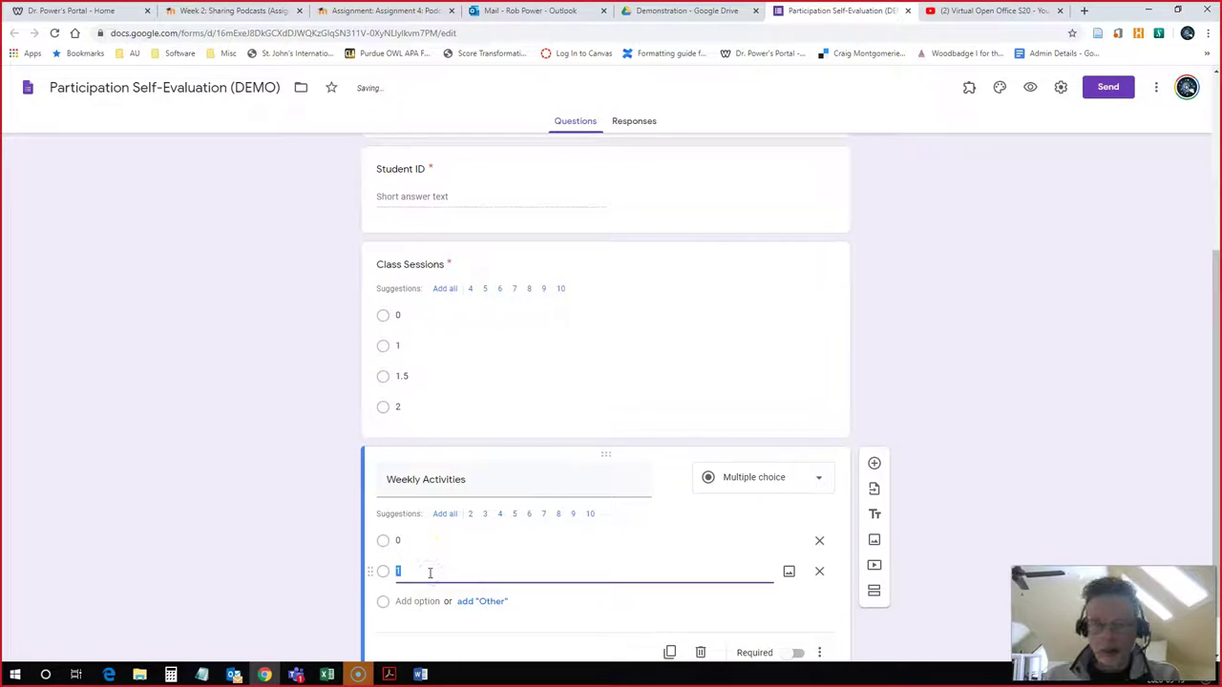
click(420, 602)
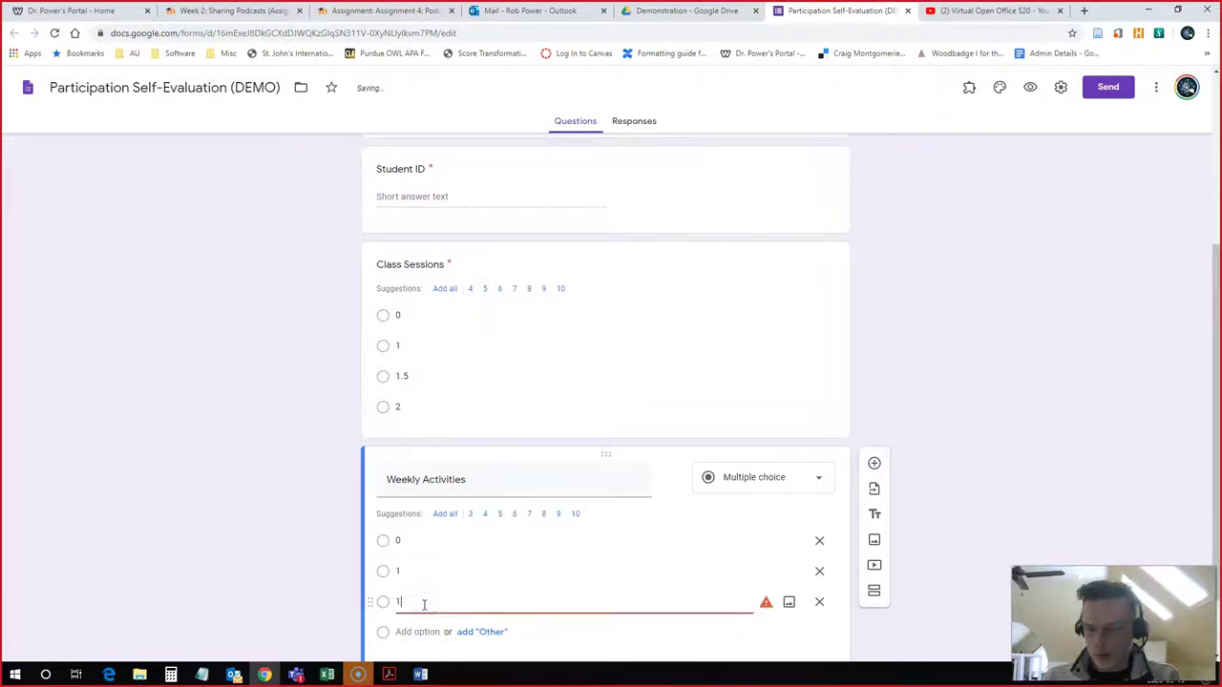
text(1.5)
click(426, 632)
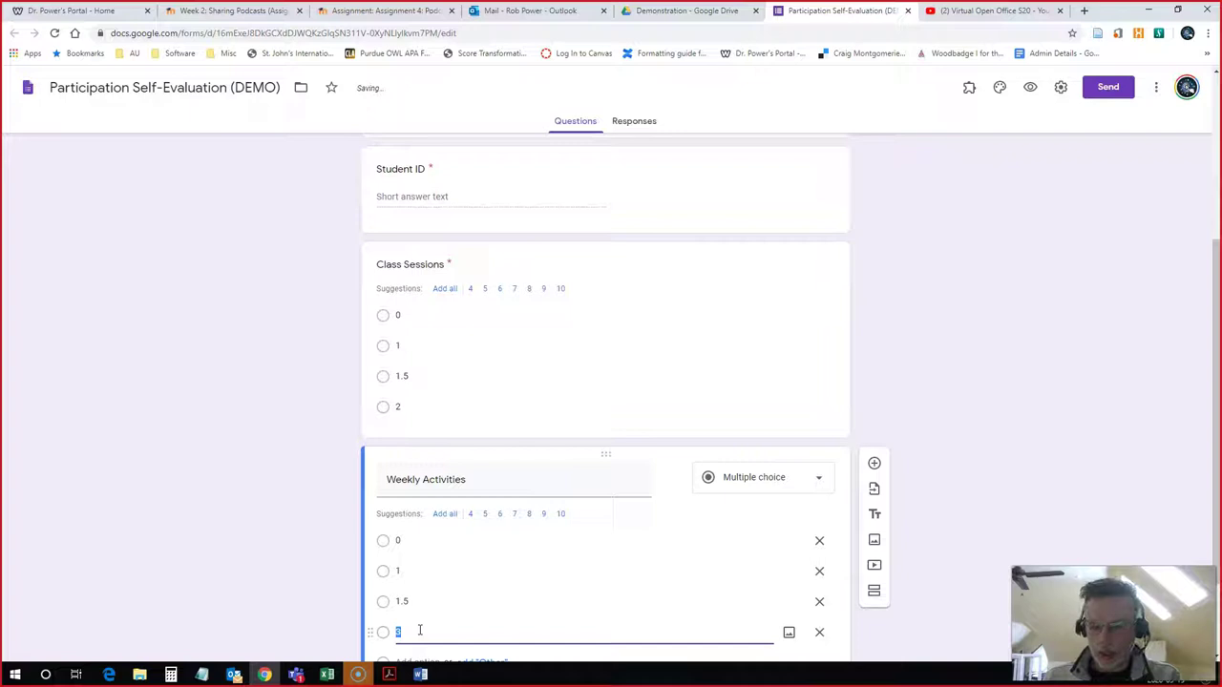
click(312, 585)
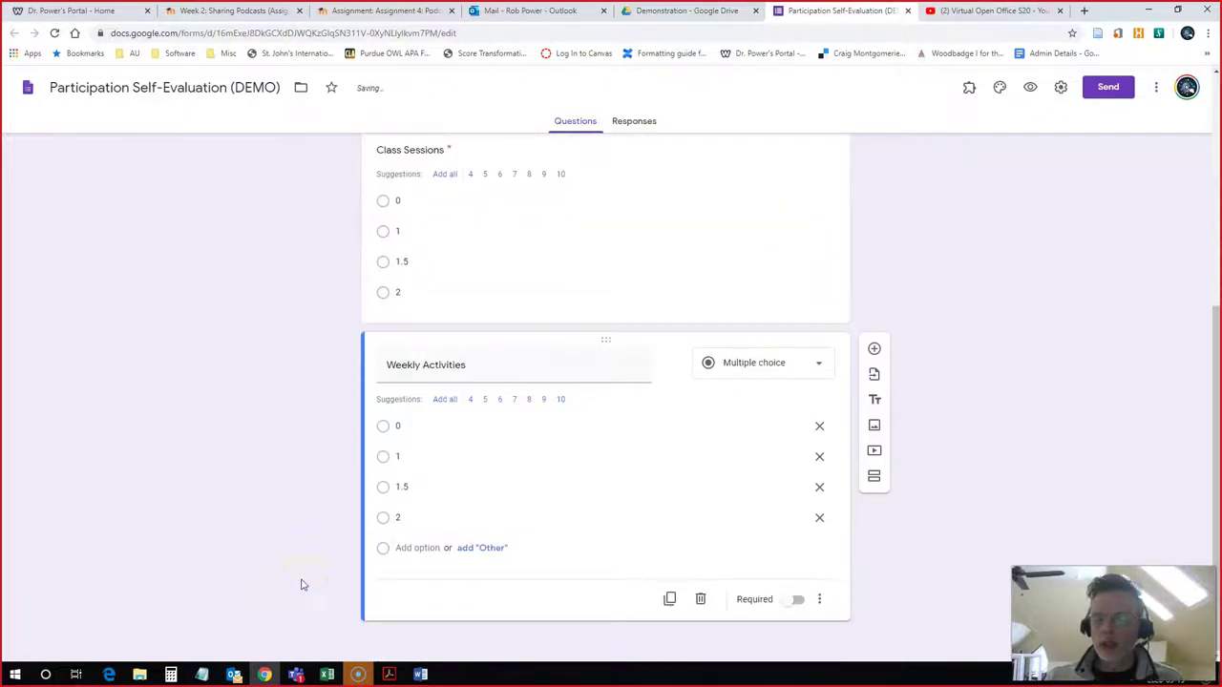
click(797, 600)
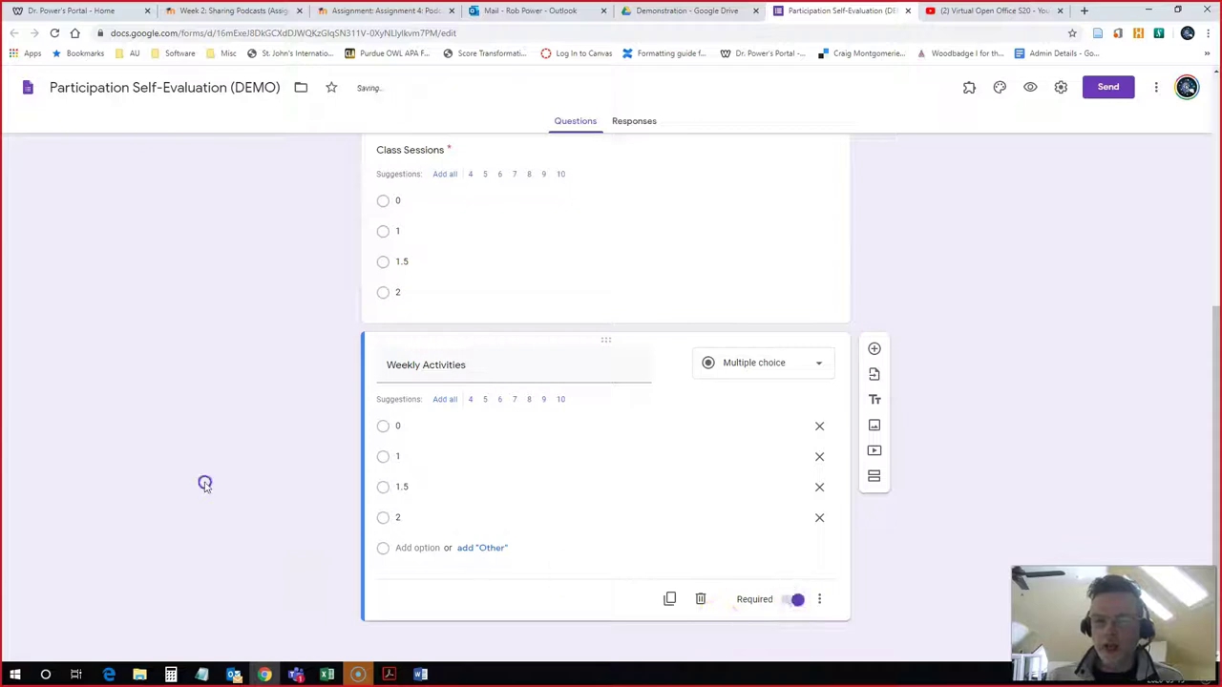
scroll(248, 485, up, 2)
scroll(490, 471, down, 2)
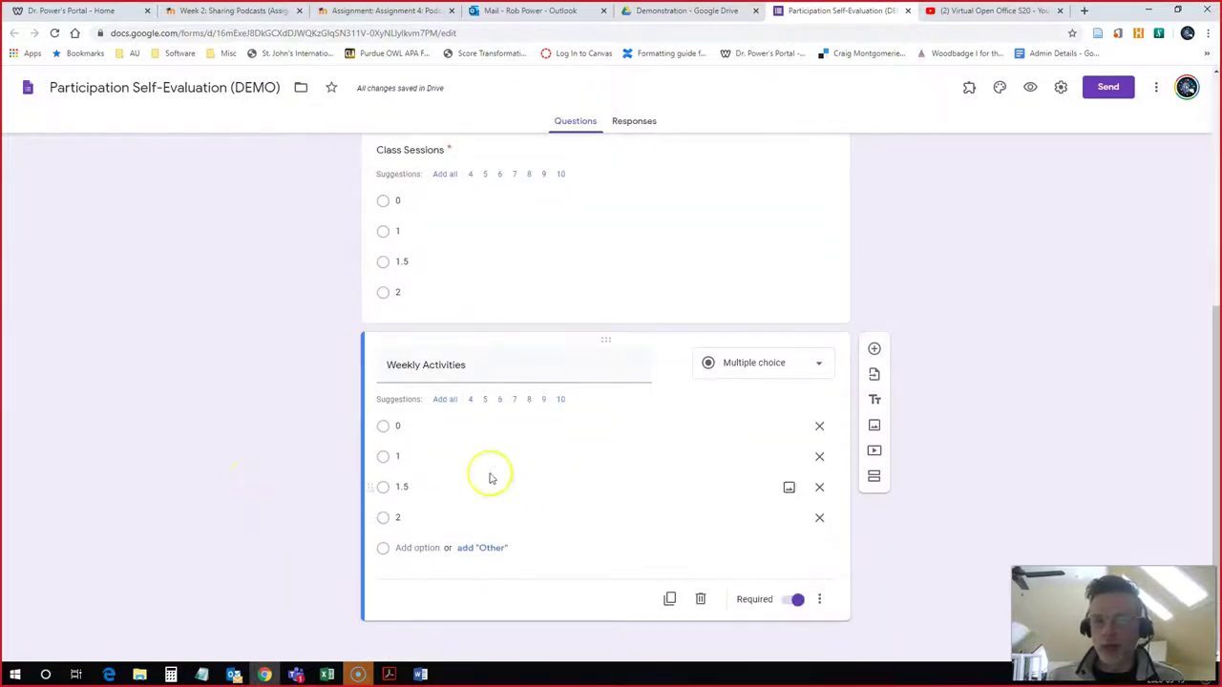
Open the form's sending options, look at the link and HTML embed choices, and copy the shortened form link
scroll(933, 252, up, 5)
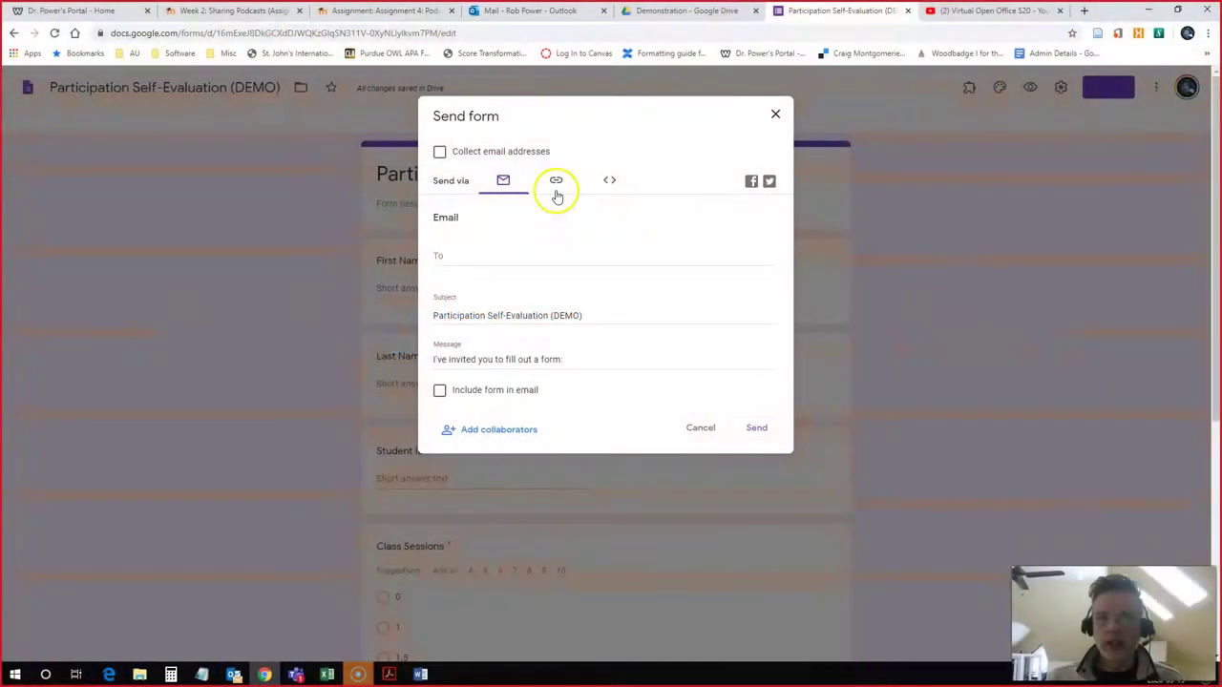
click(556, 180)
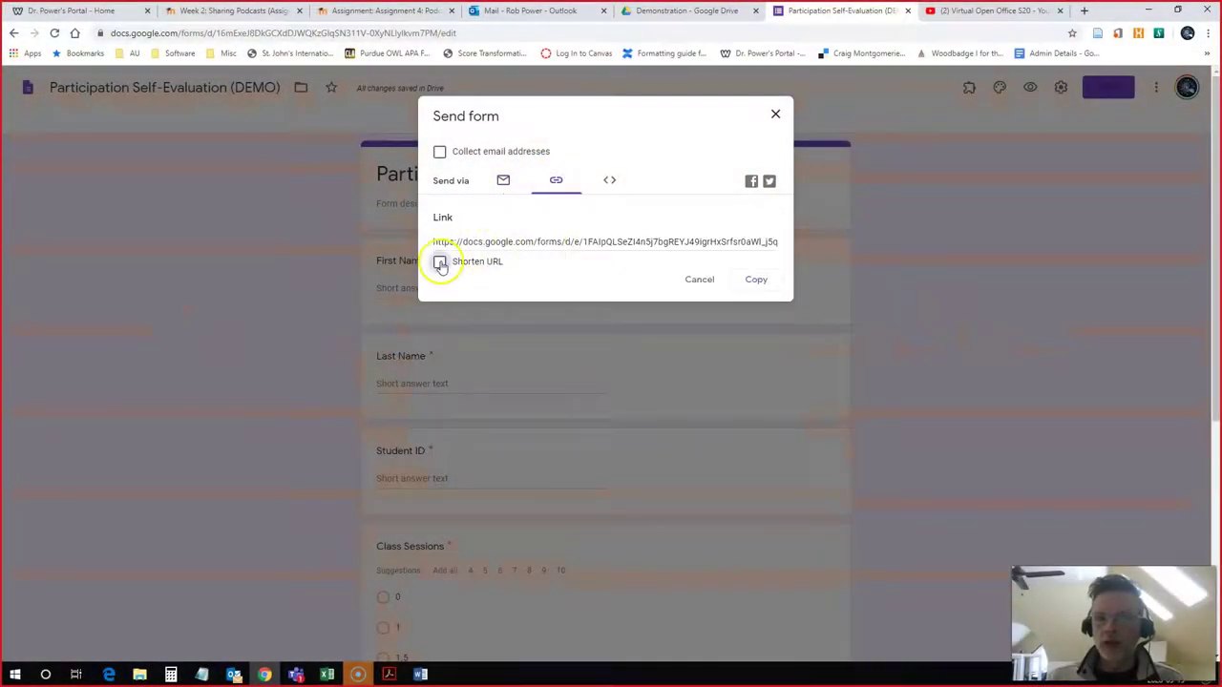
click(441, 265)
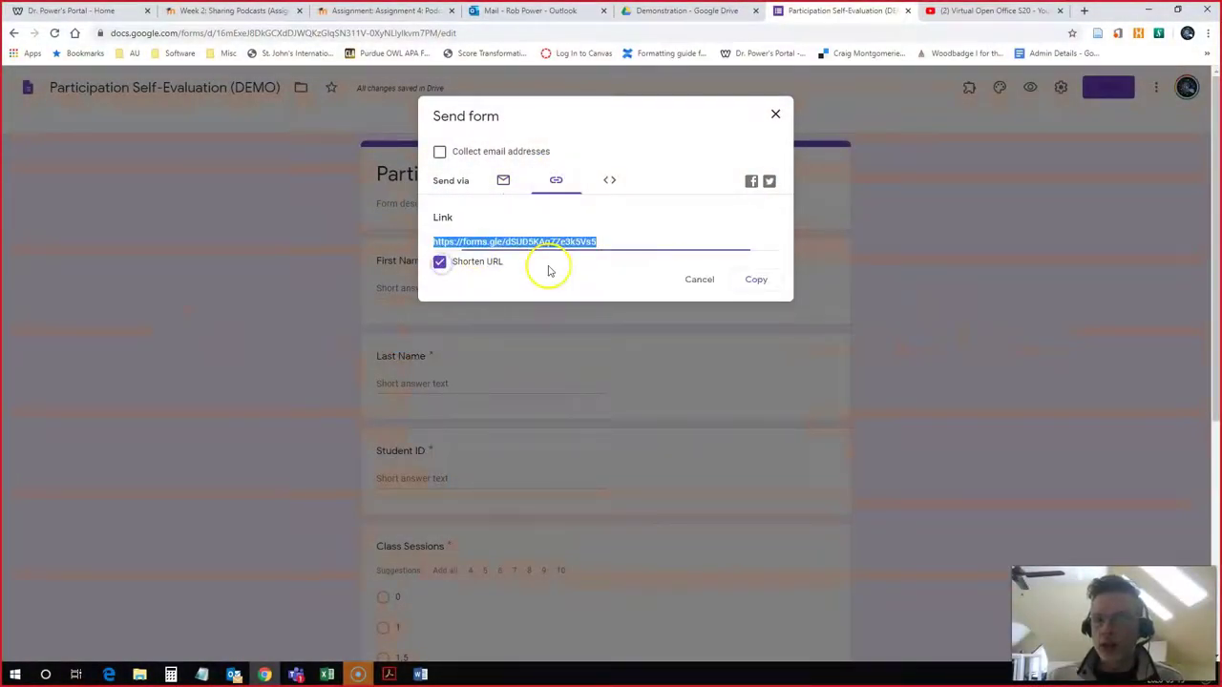
click(612, 183)
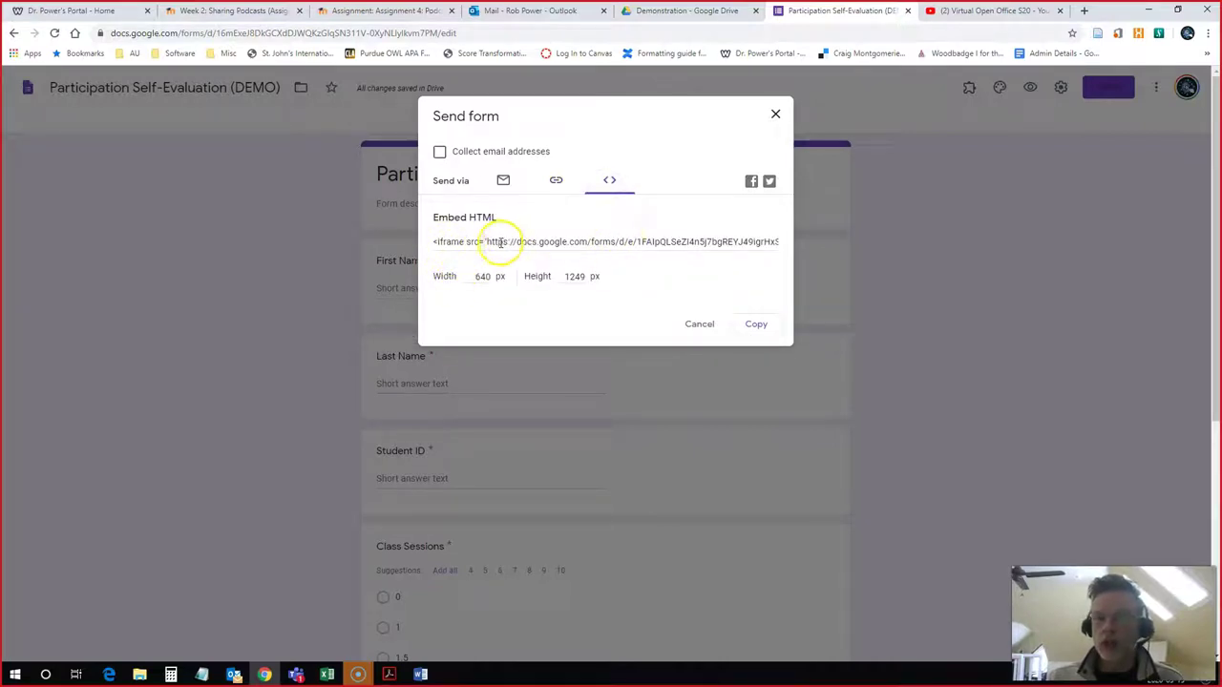
click(555, 181)
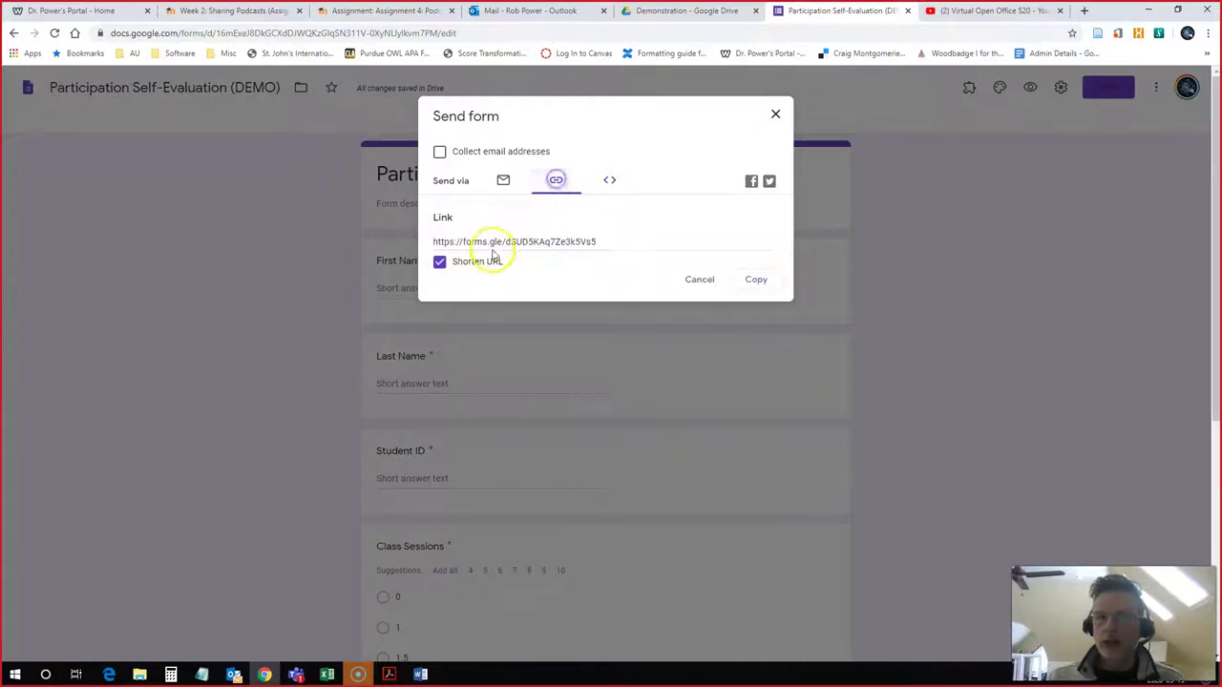
click(509, 242)
click(759, 280)
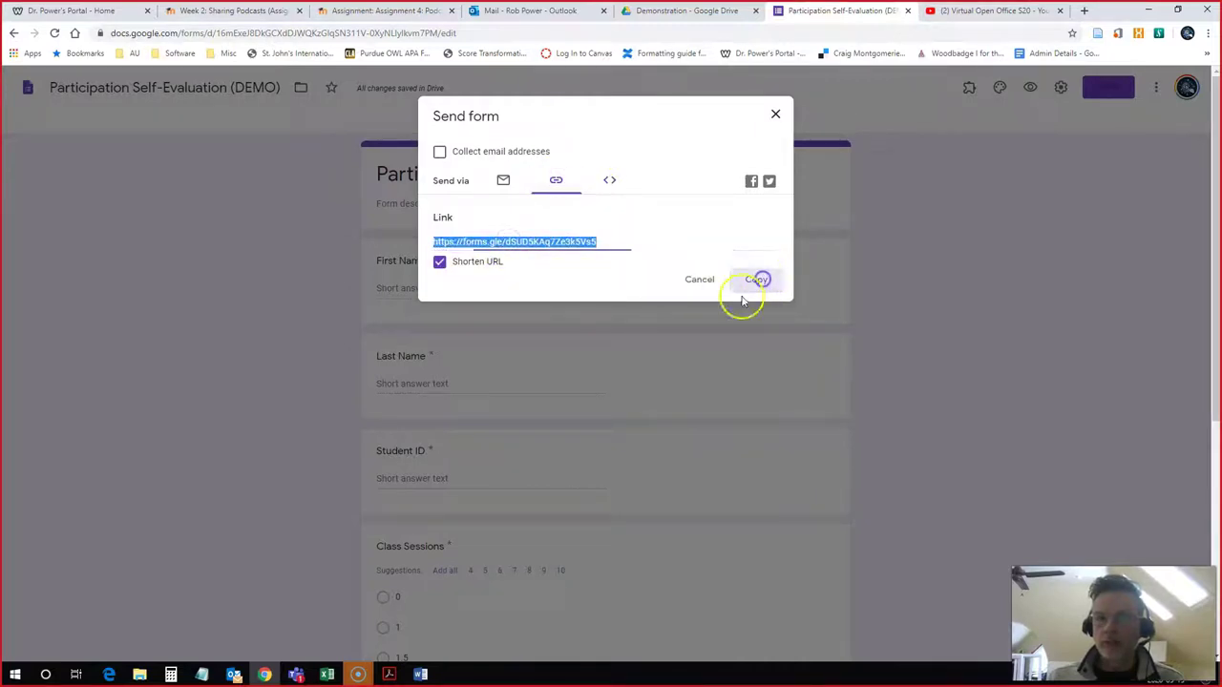
Open the copied shortened form link in a new browser tab to view the form as a respondent
click(1084, 13)
key(ctrl+v)
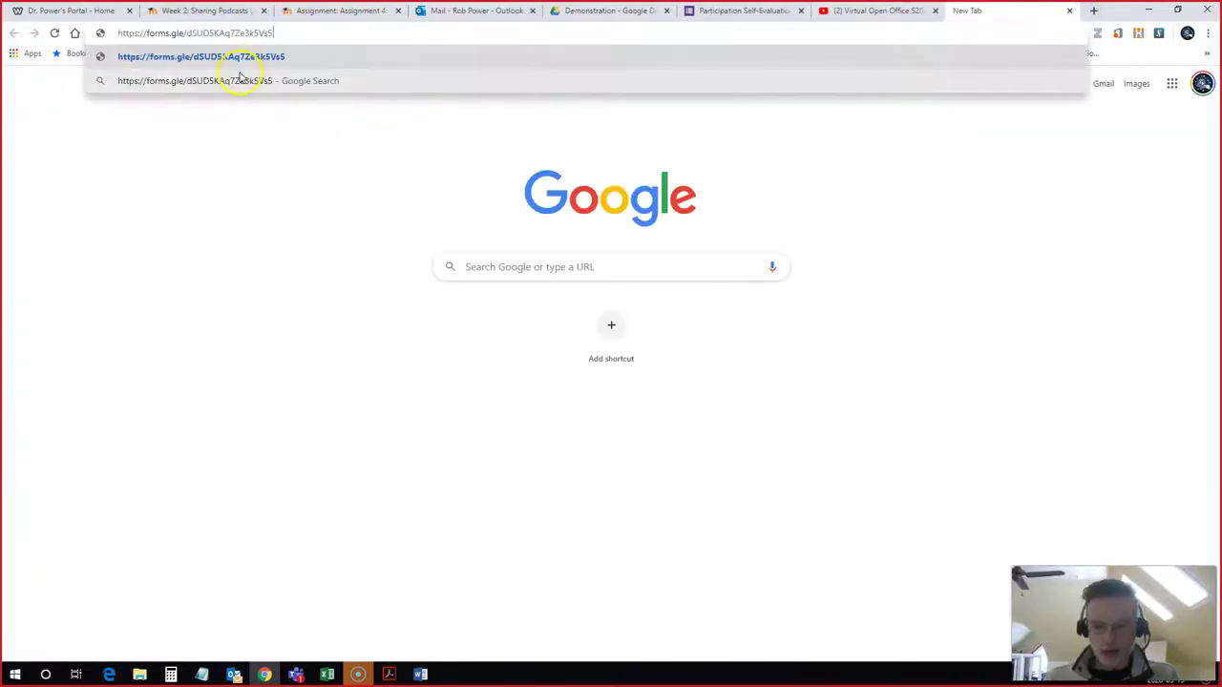
key(Return)
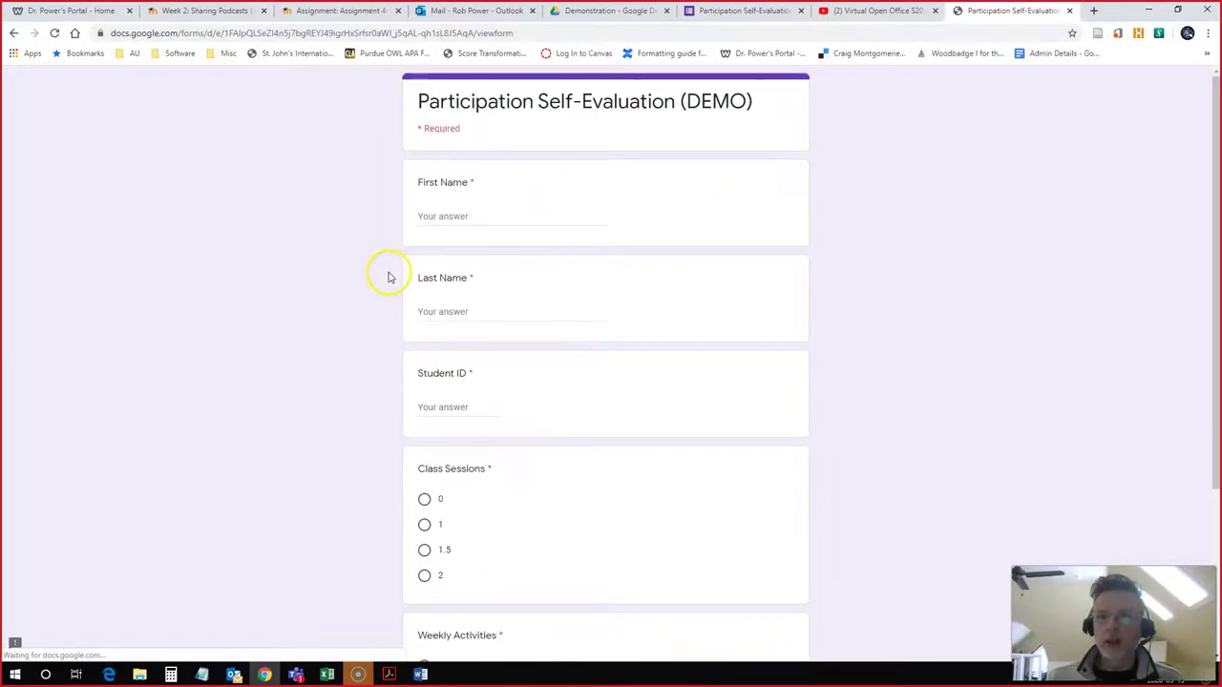
Fill in the first name, last name and student ID, choose 1 for Class Sessions and 1.5 for Weekly Activities, and submit the form
click(437, 216)
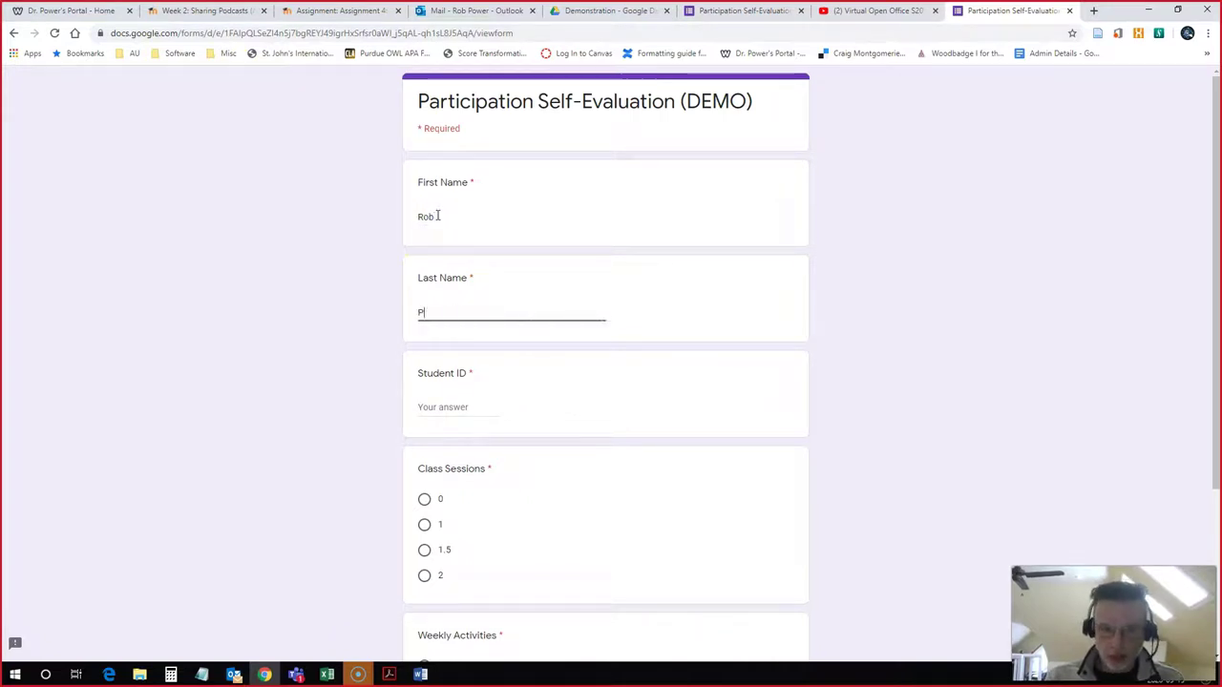
click(432, 405)
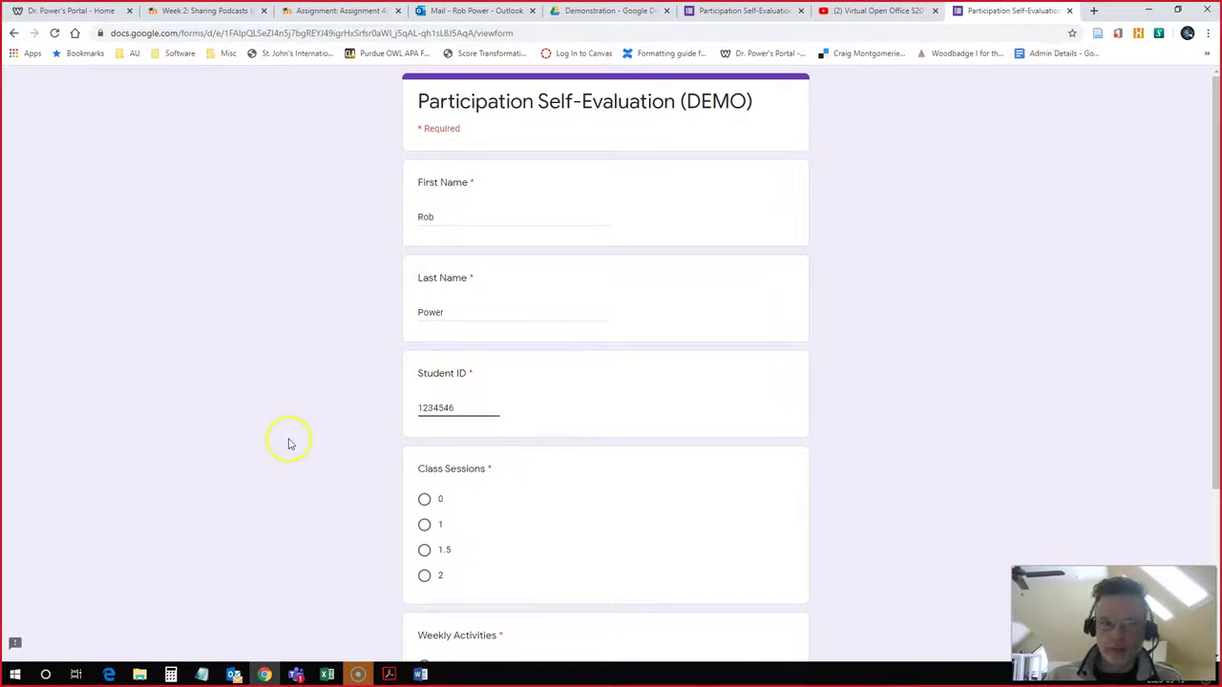
scroll(289, 439, down, 3)
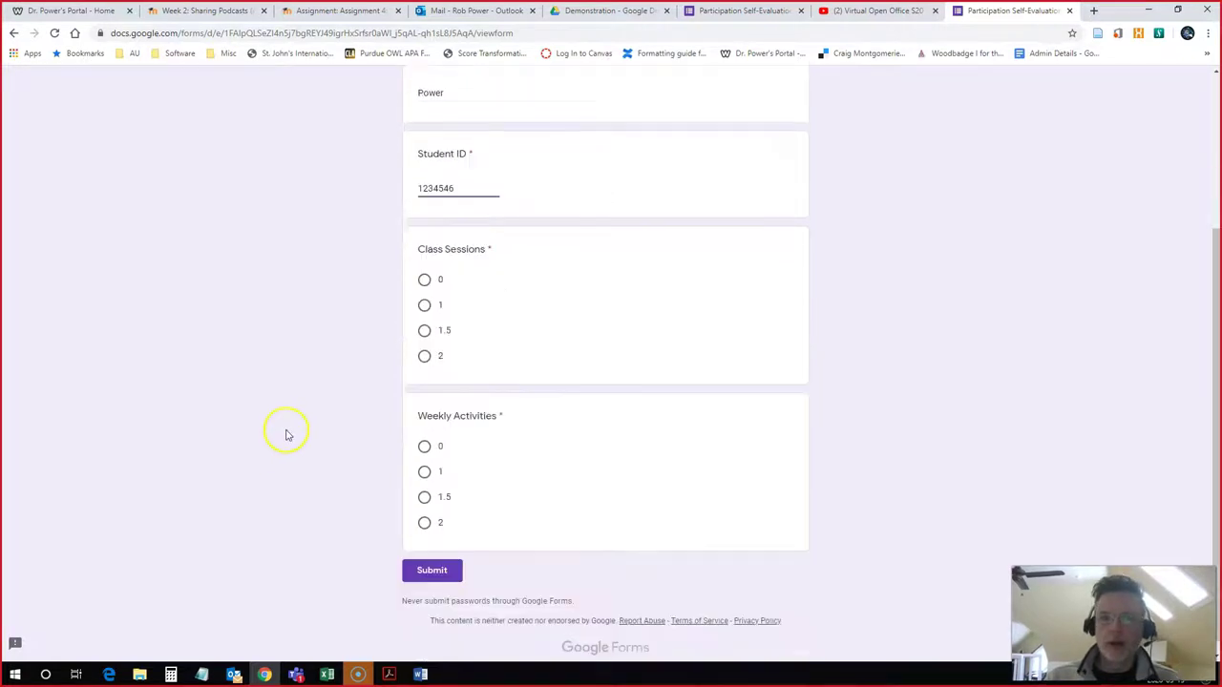
click(424, 293)
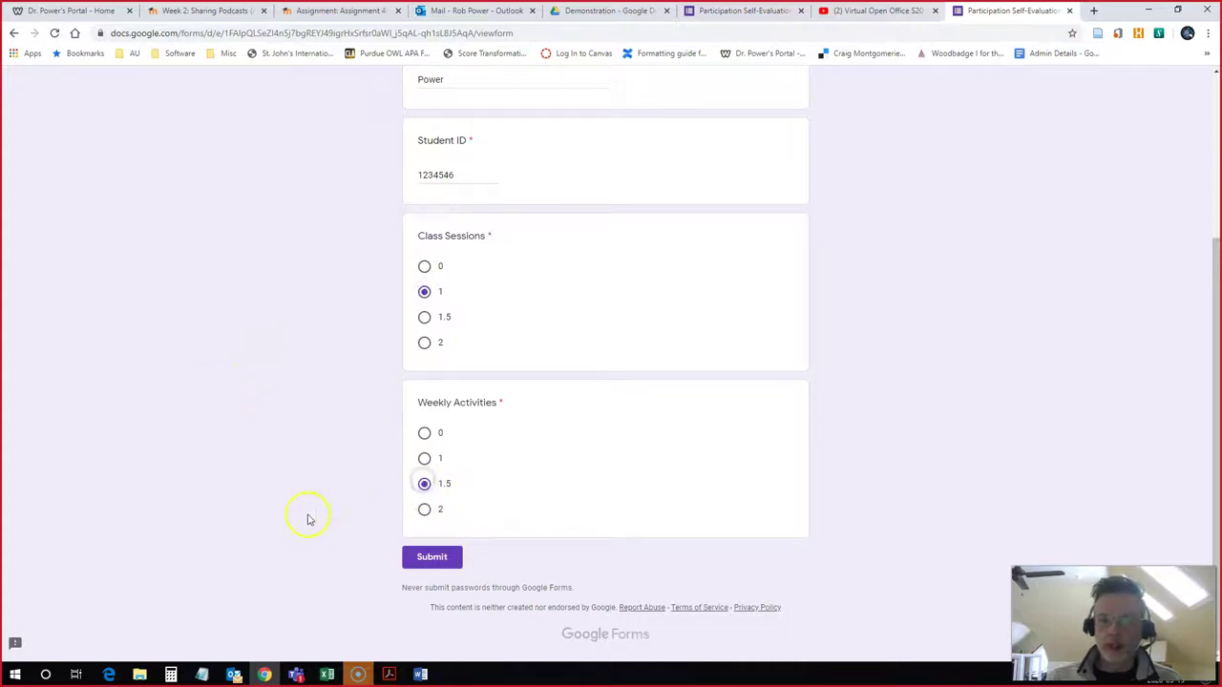
click(431, 557)
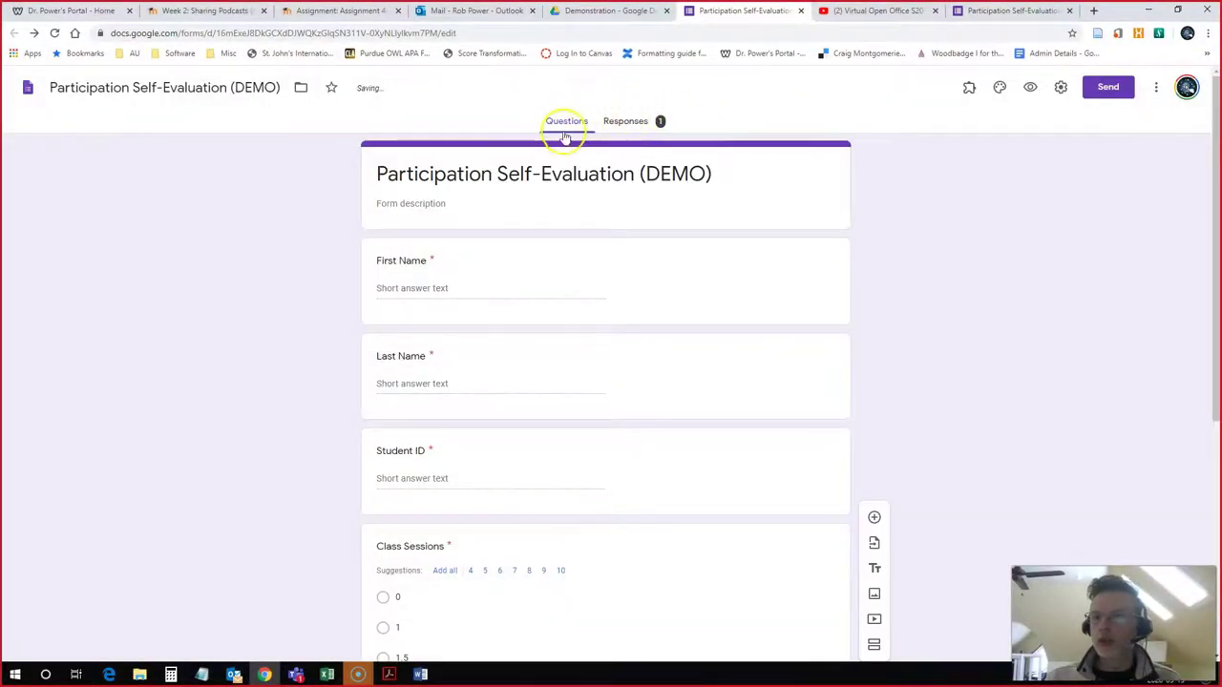
Open the responses of the Participation Self-Evaluation form in its editor and send them to a new spreadsheet
click(629, 121)
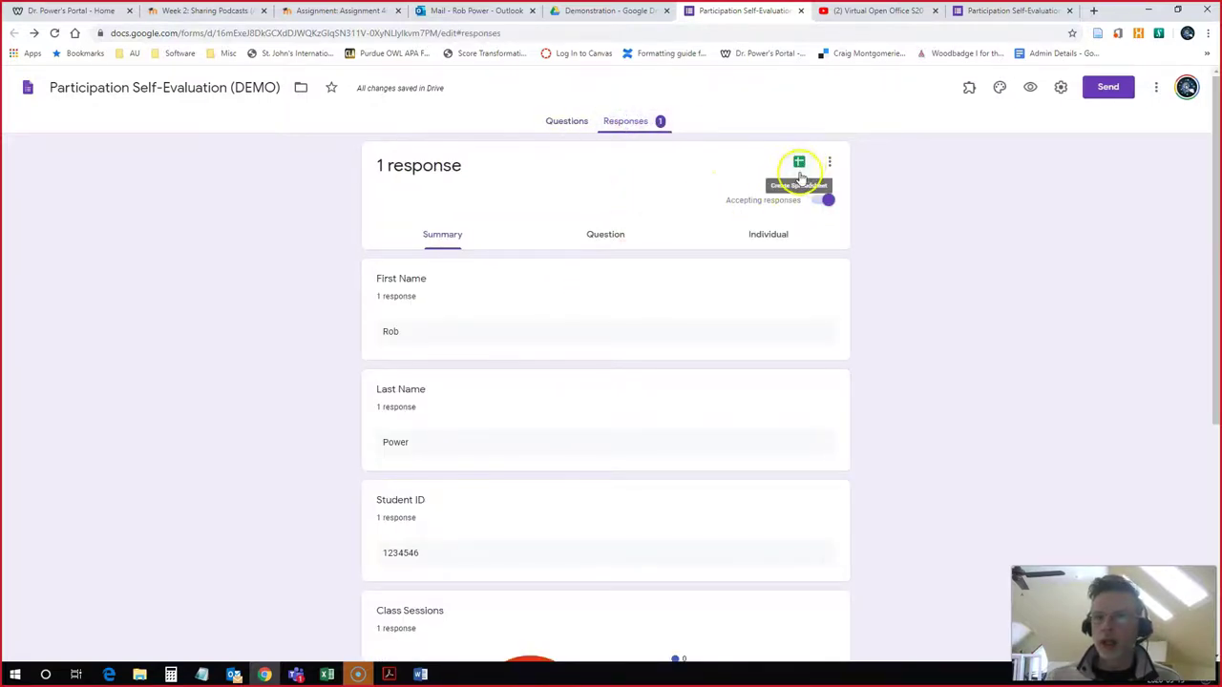
click(800, 168)
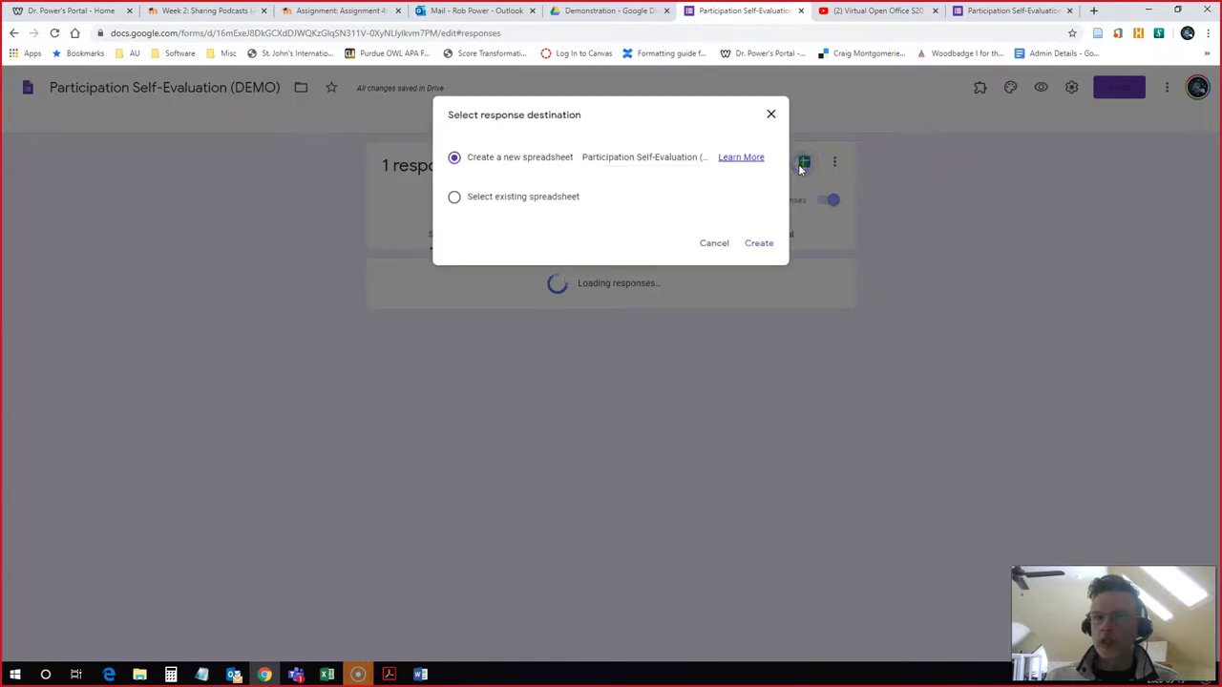
click(760, 242)
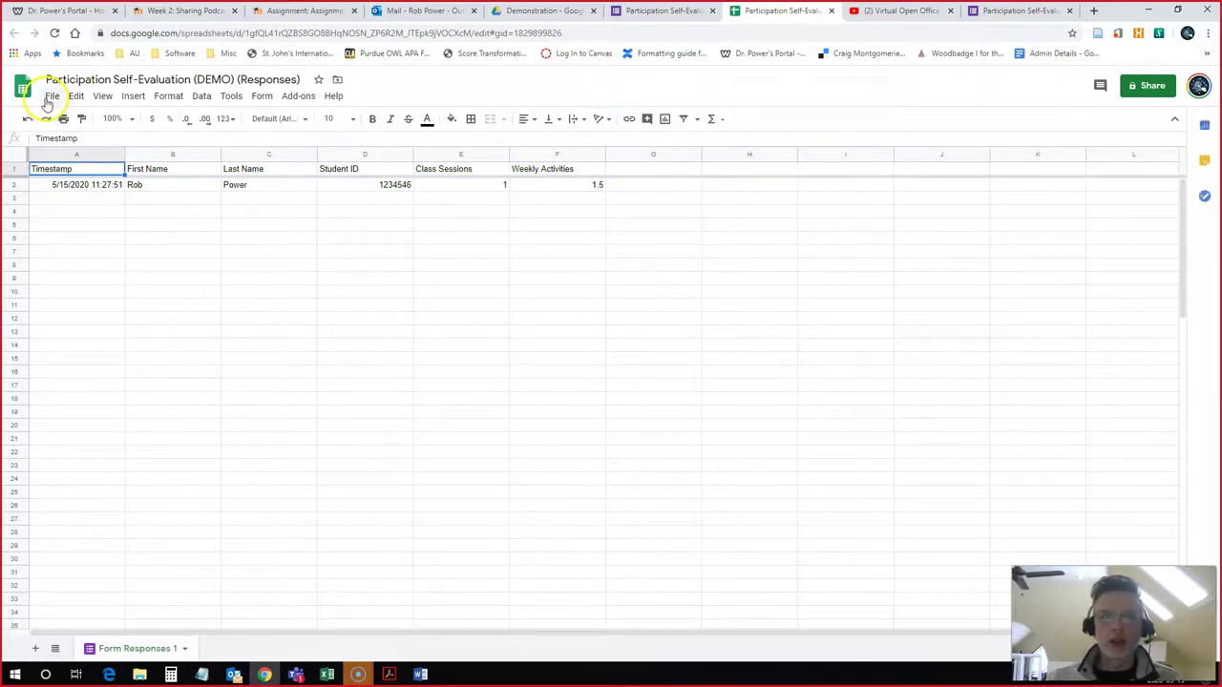
Look at the download formats available for the responses spreadsheet, including Microsoft Excel (.xlsx), without downloading it
click(52, 97)
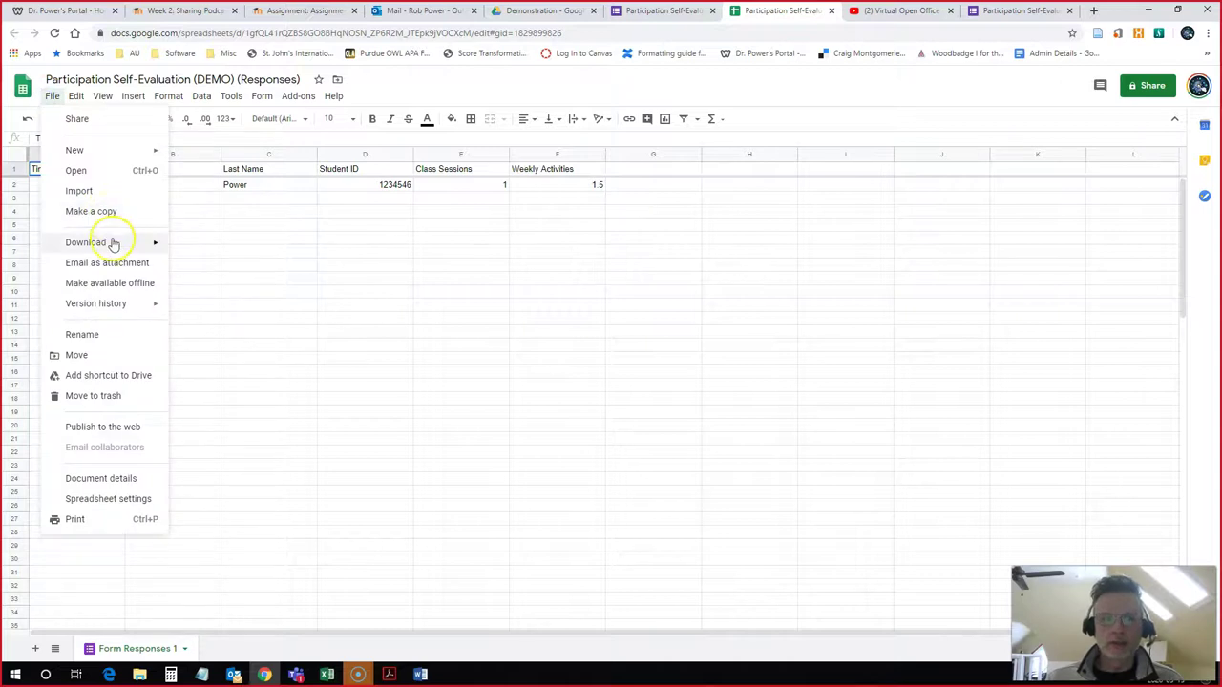
mouse_move(112, 244)
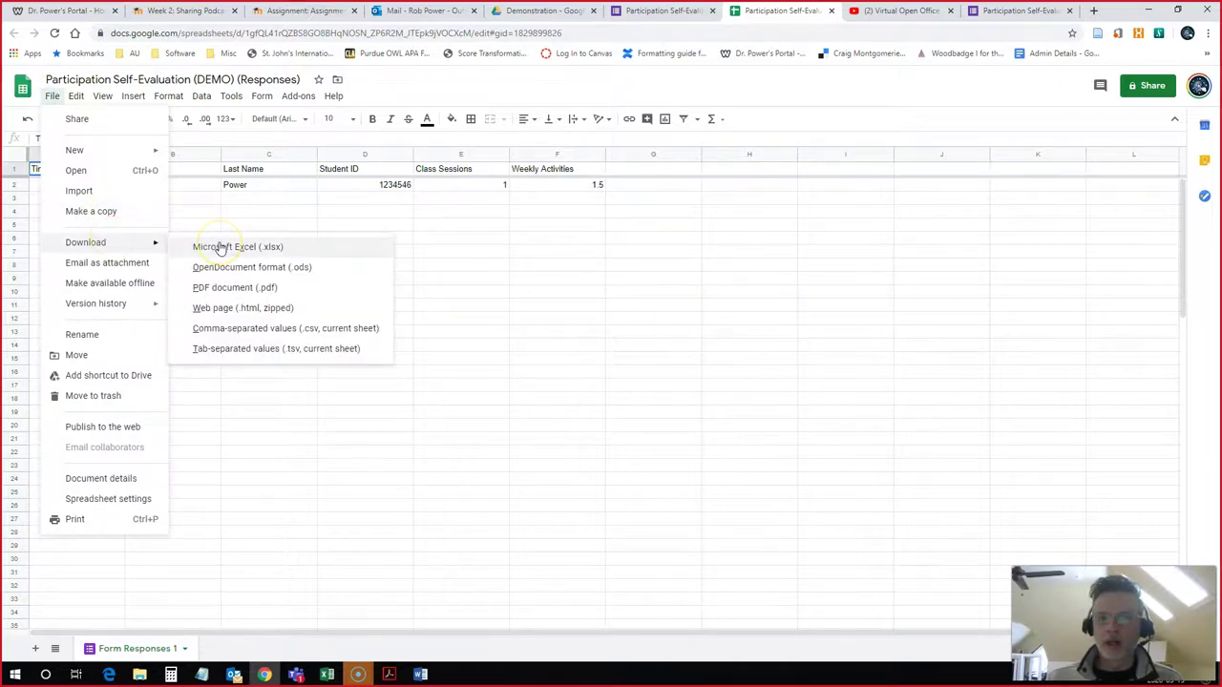
click(537, 224)
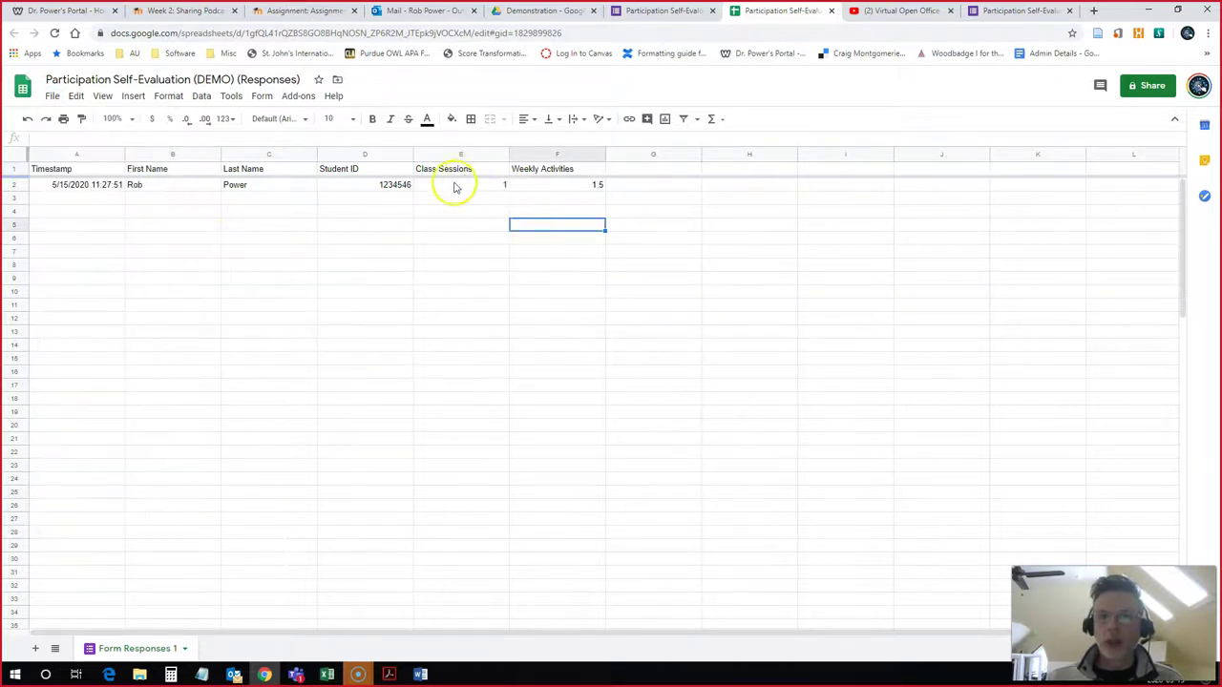
Compare the Class Sessions and Weekly Activities response scores with the AEDT1160_F19_MasterRoster_Classlist workbook in Excel and the participation rubric in Word
drag(451, 188, 672, 187)
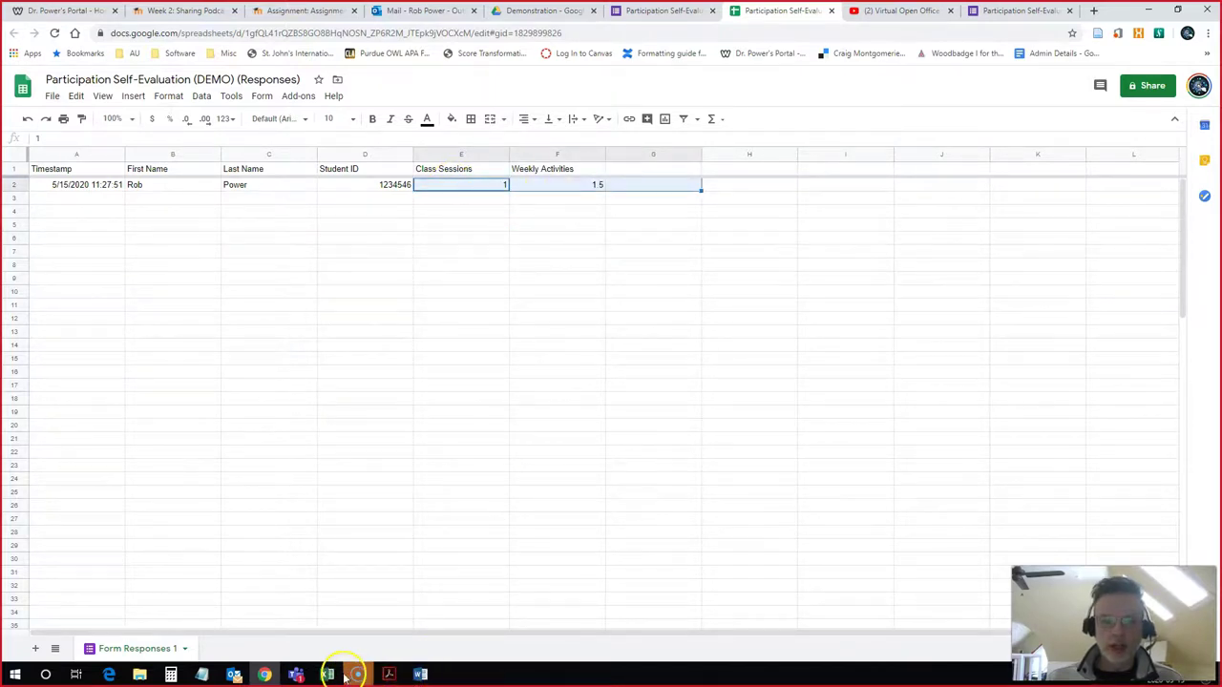
mouse_move(327, 675)
click(379, 625)
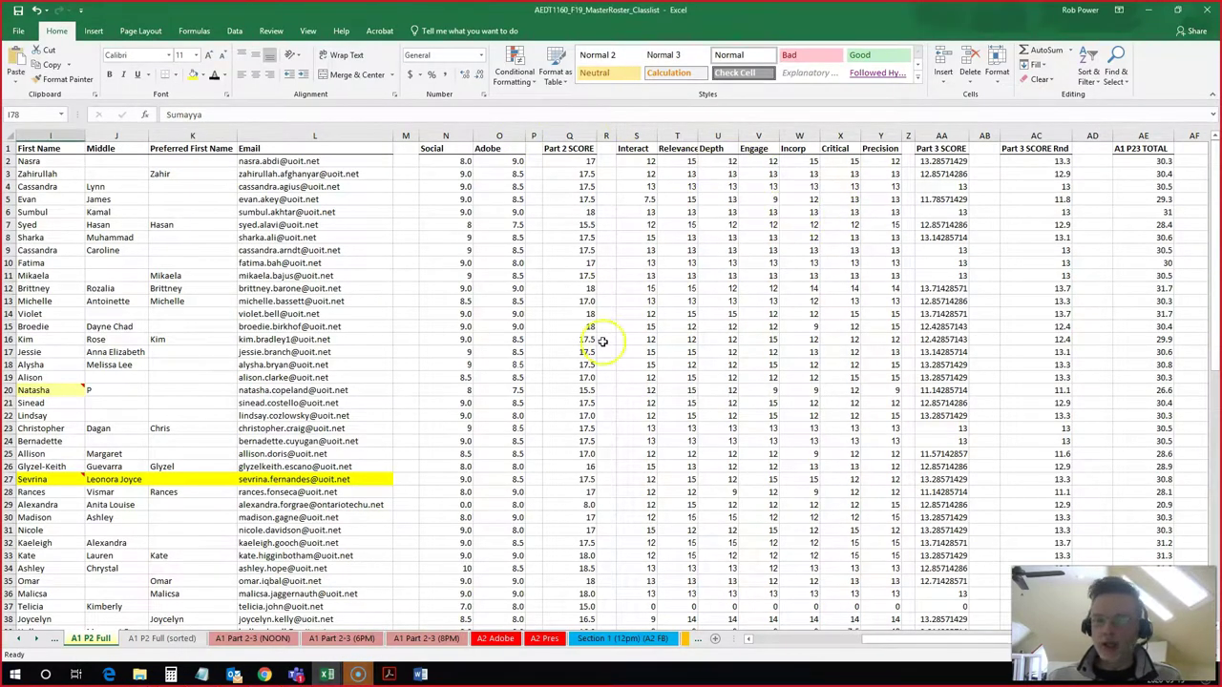
click(264, 675)
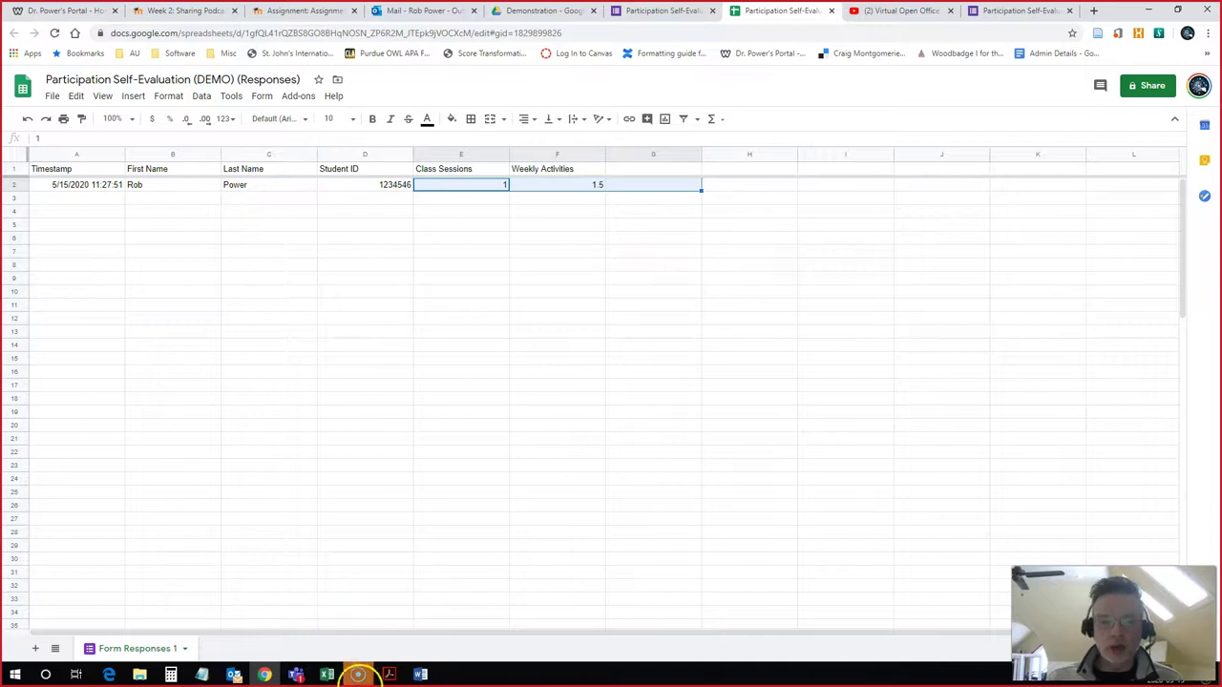
mouse_move(326, 675)
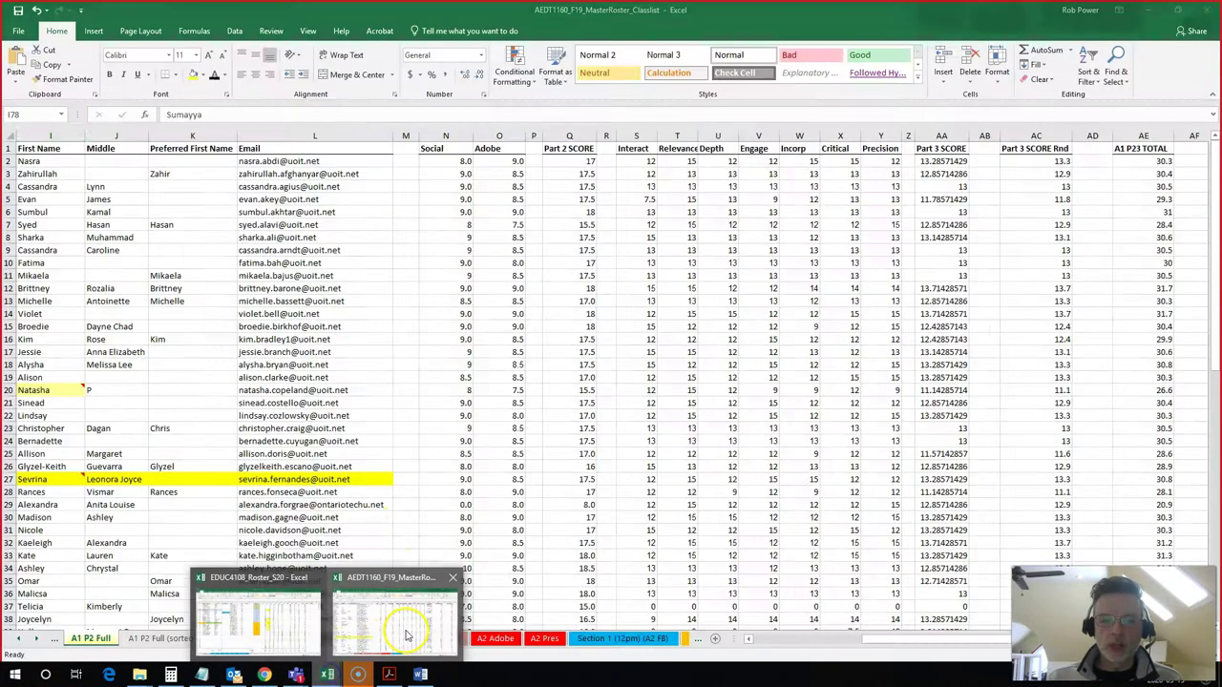
click(405, 635)
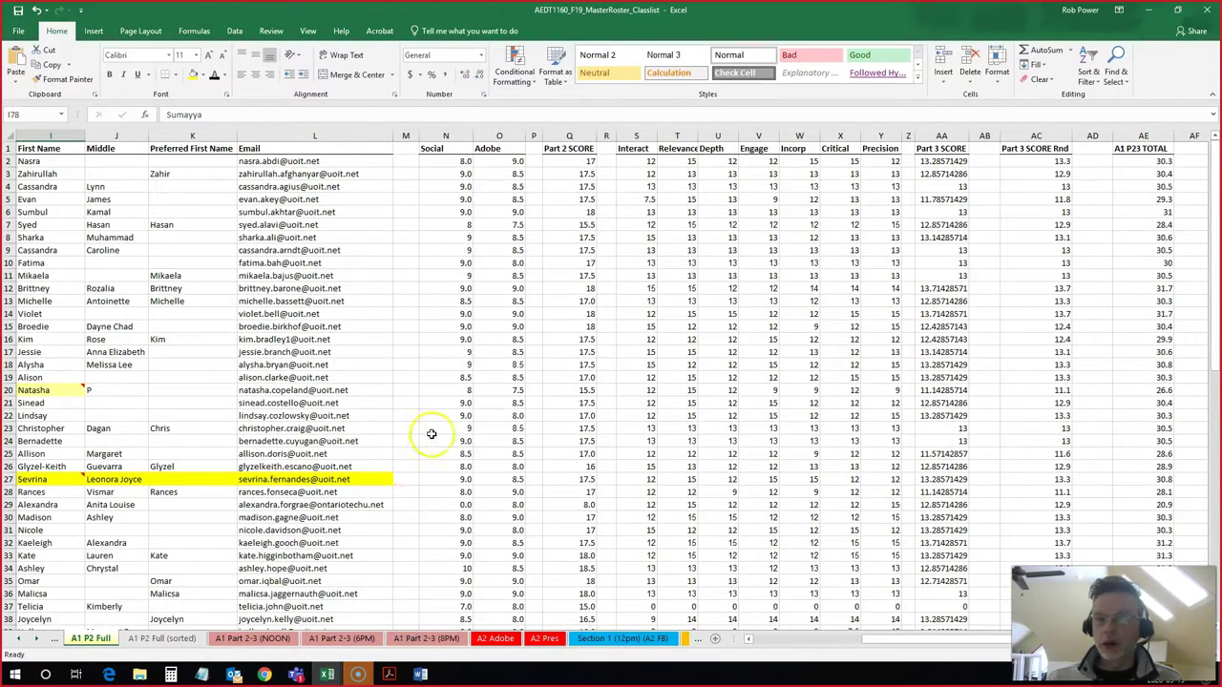
click(1119, 10)
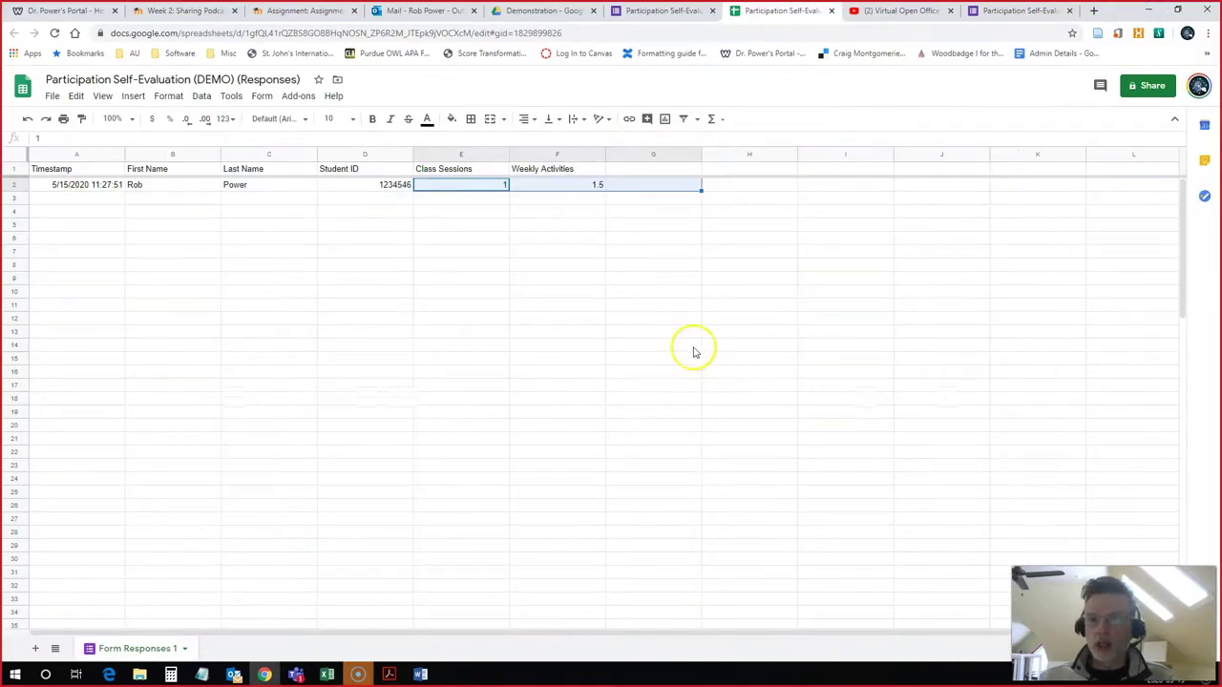
click(421, 674)
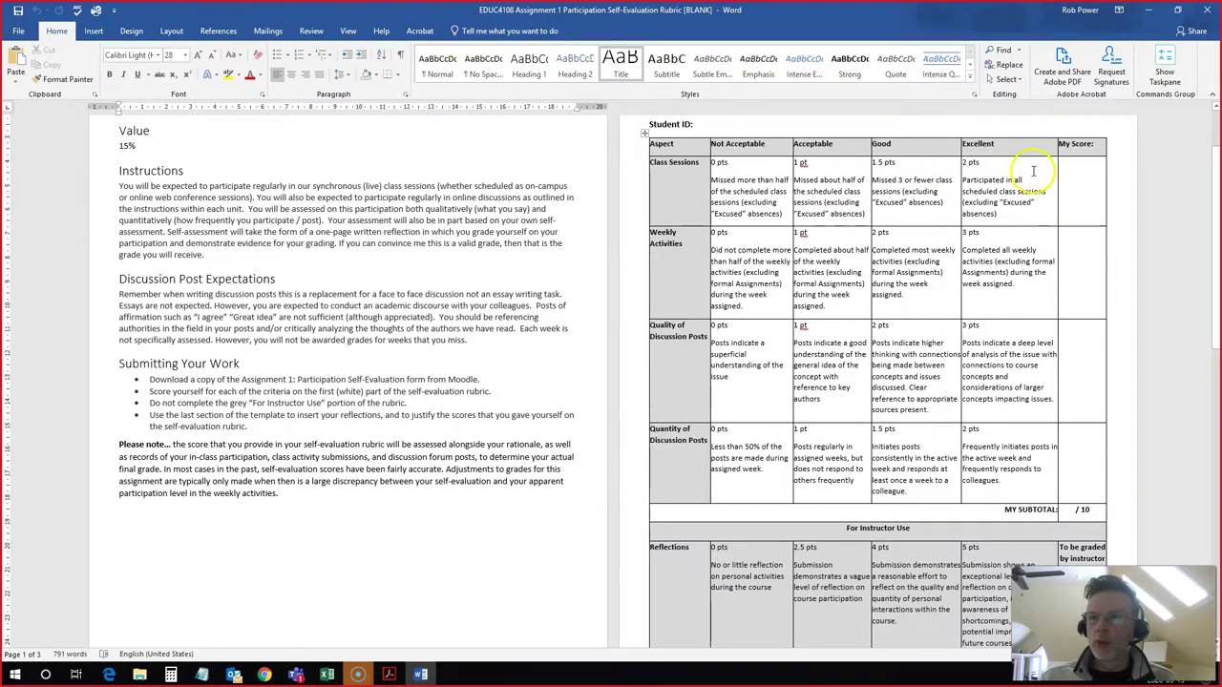